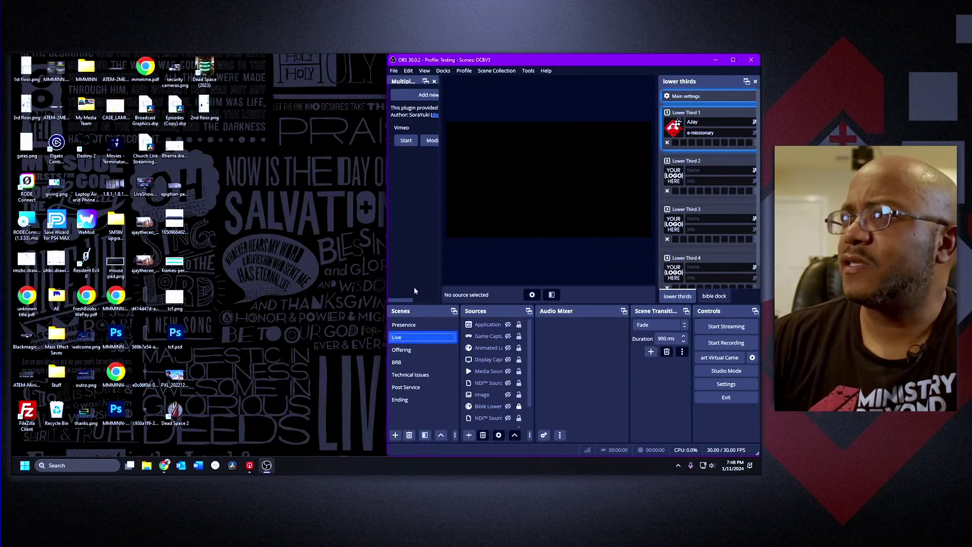
Step: Stretch the OBS window's left edge far left so the whole layout is visible
left_click_drag(386, 287, 103, 286)
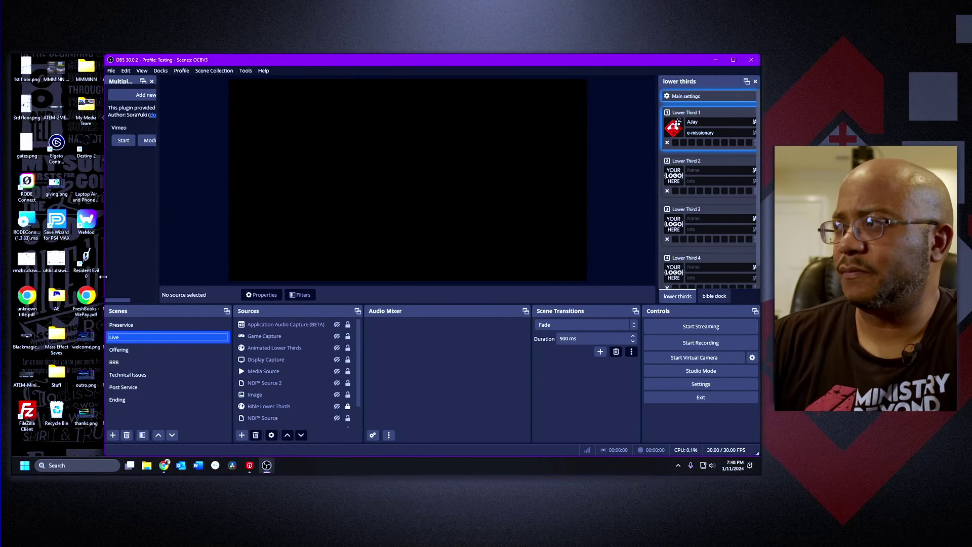
left_click(695, 384)
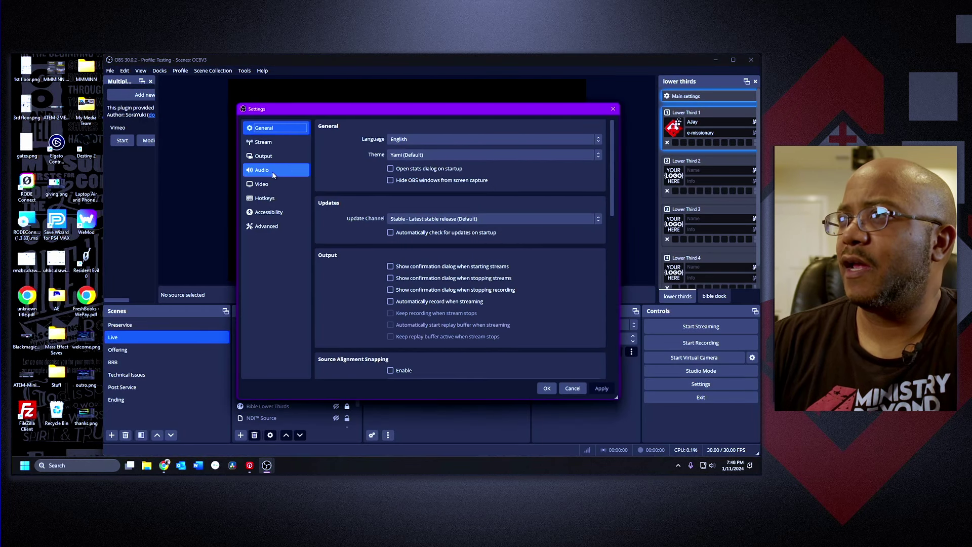
left_click(271, 171)
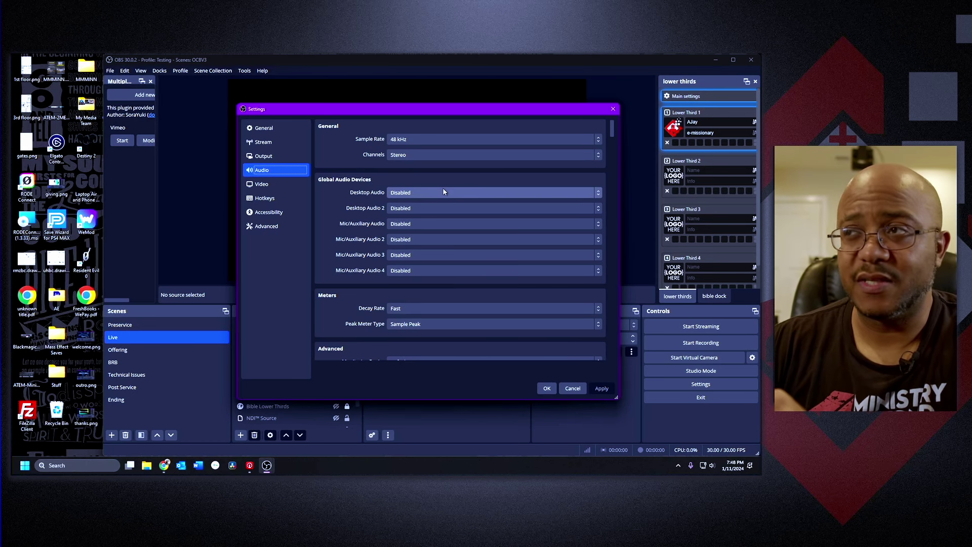
left_click(409, 195)
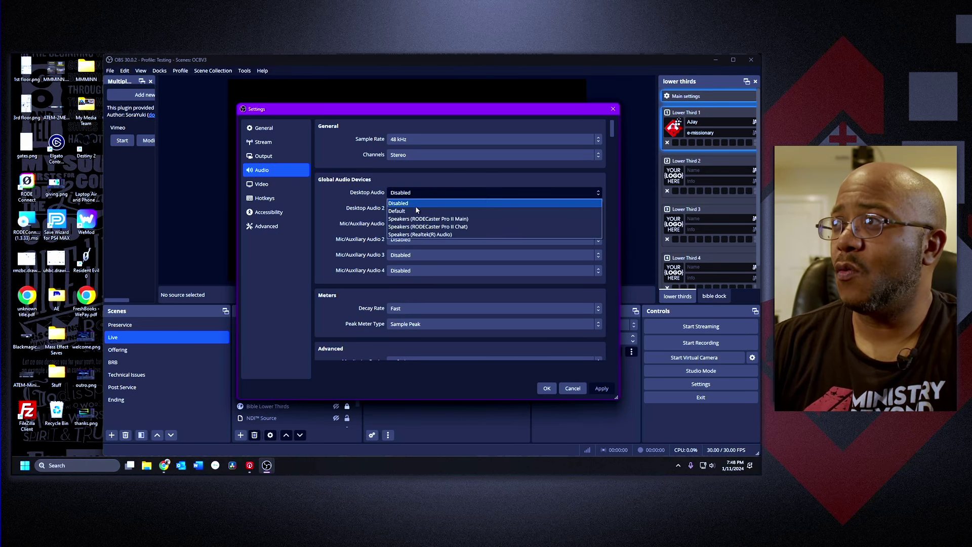
left_click(418, 203)
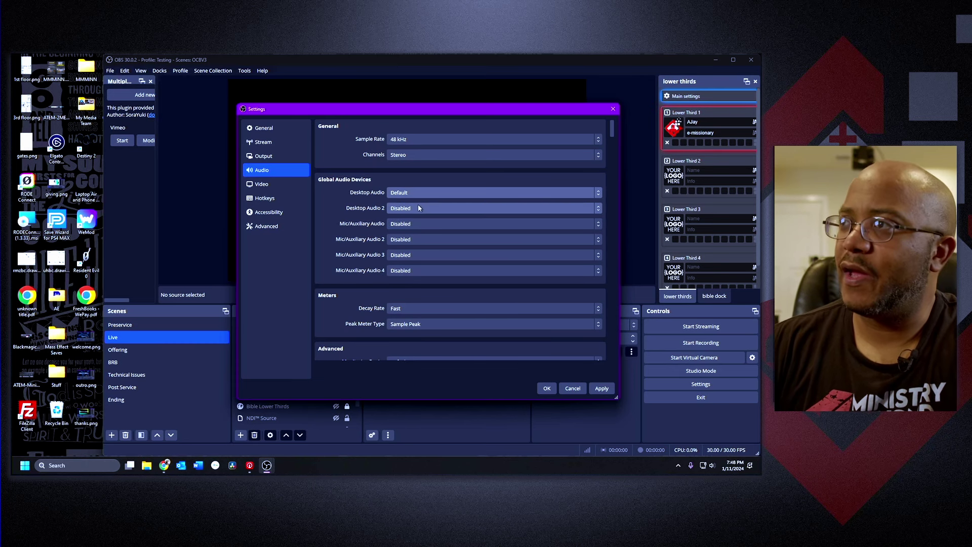
left_click(414, 192)
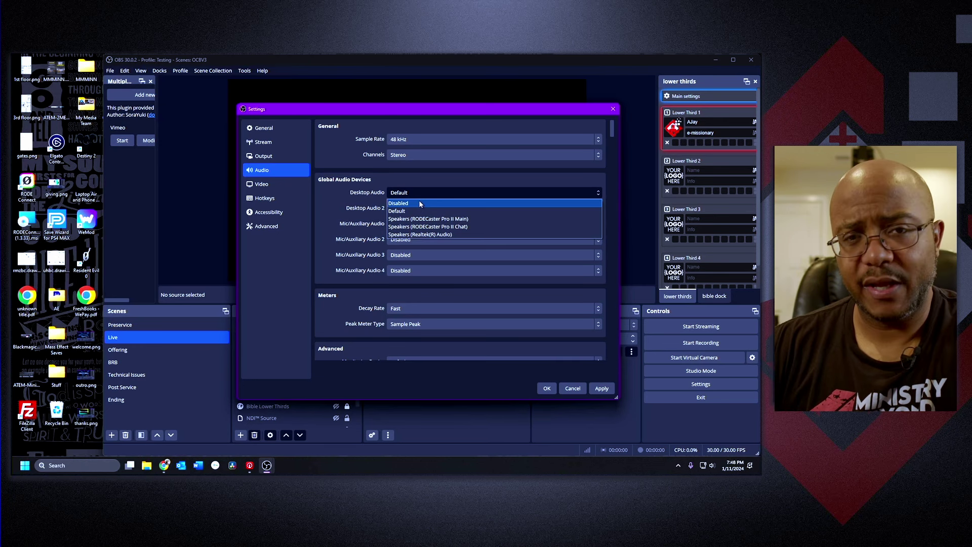
left_click(419, 203)
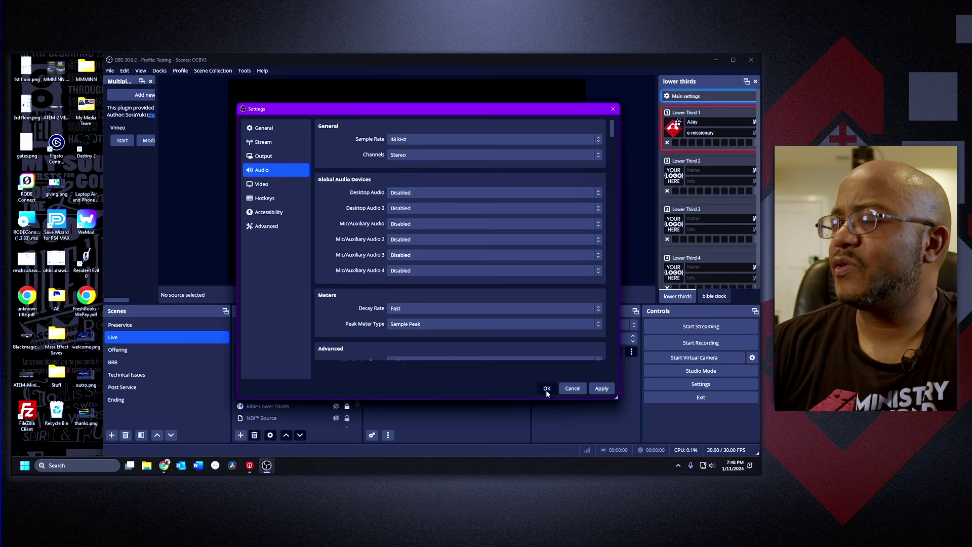
left_click(547, 388)
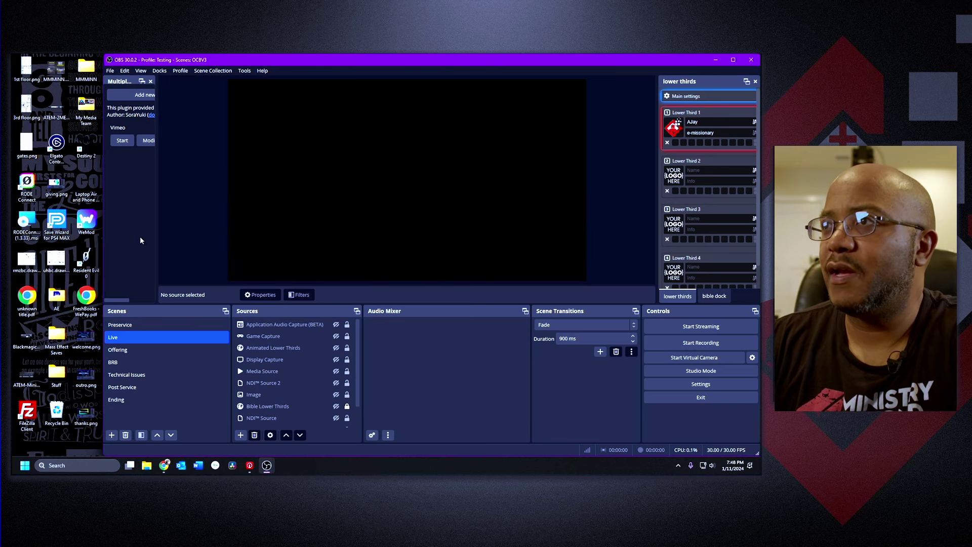
Step: Widen the Multiple output dock, check the Sources add list, and switch to File Explorer
left_click_drag(156, 260, 208, 260)
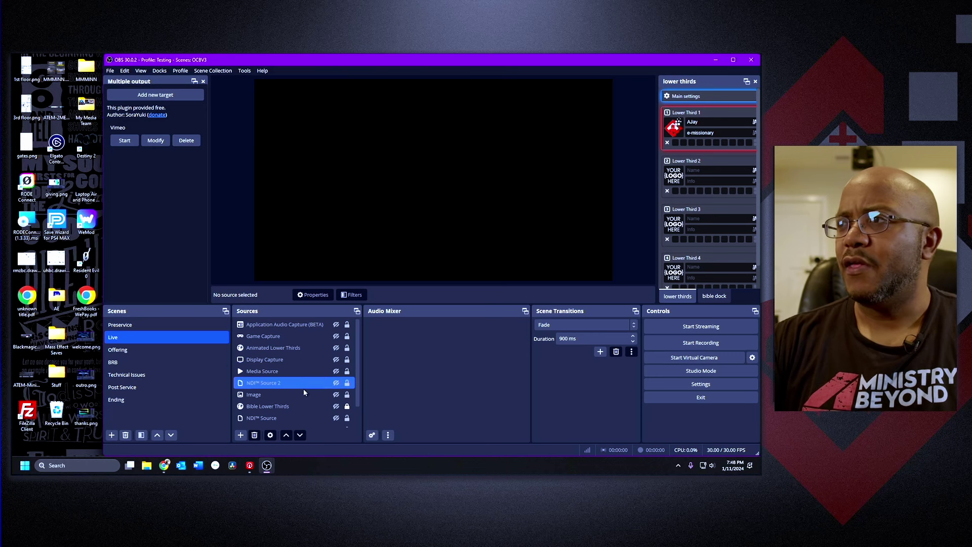
left_click(240, 436)
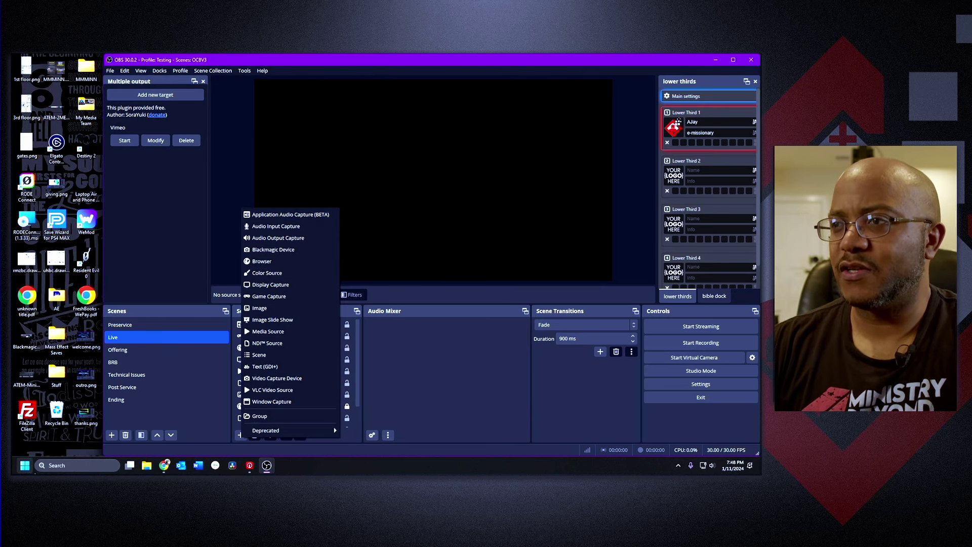
left_click(150, 462)
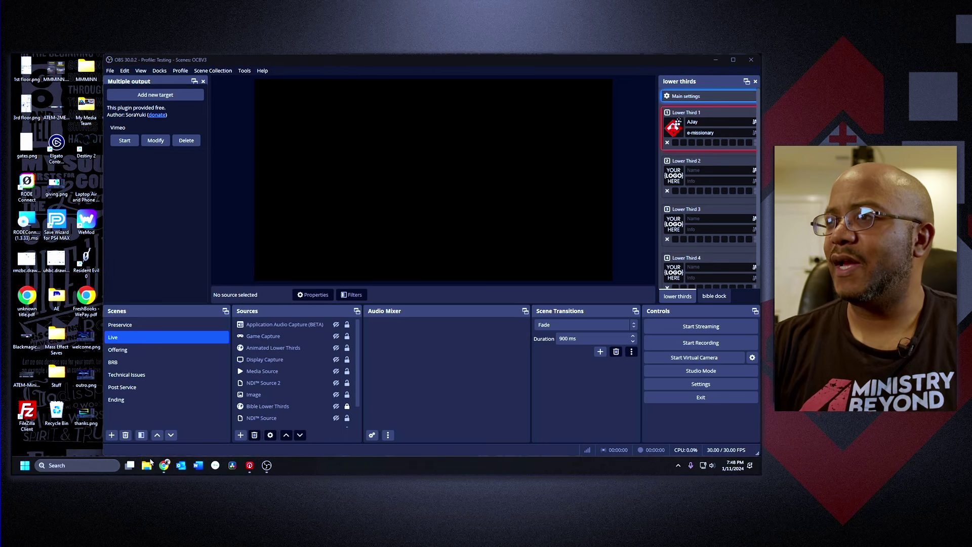
Step: Set Desktop Audio to Default in the Audio settings, then return to File Explorer
left_click(698, 385)
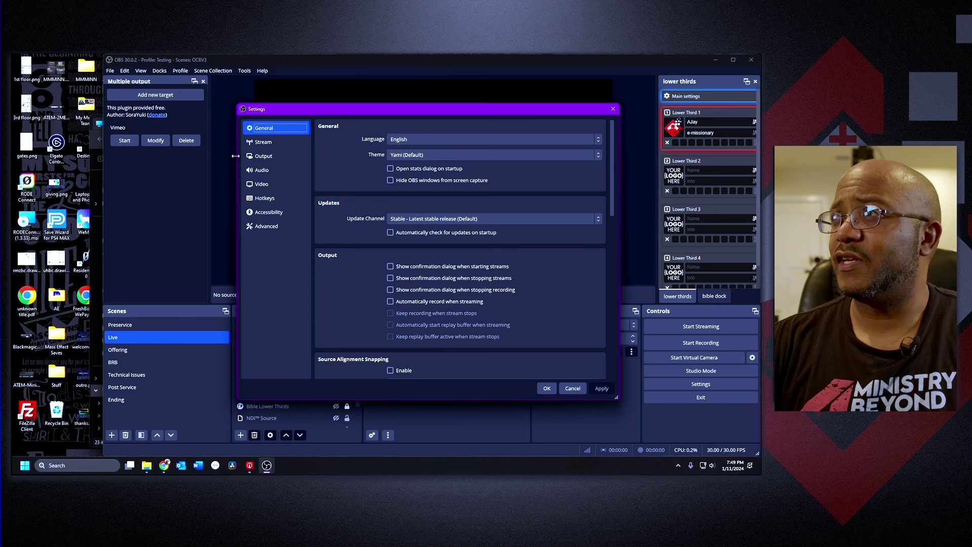
left_click(261, 170)
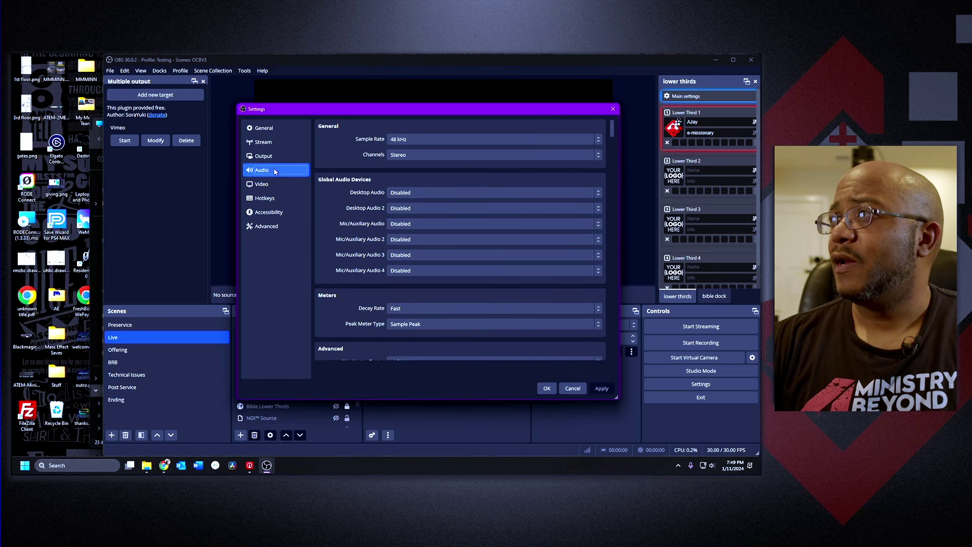
left_click(403, 193)
left_click(420, 203)
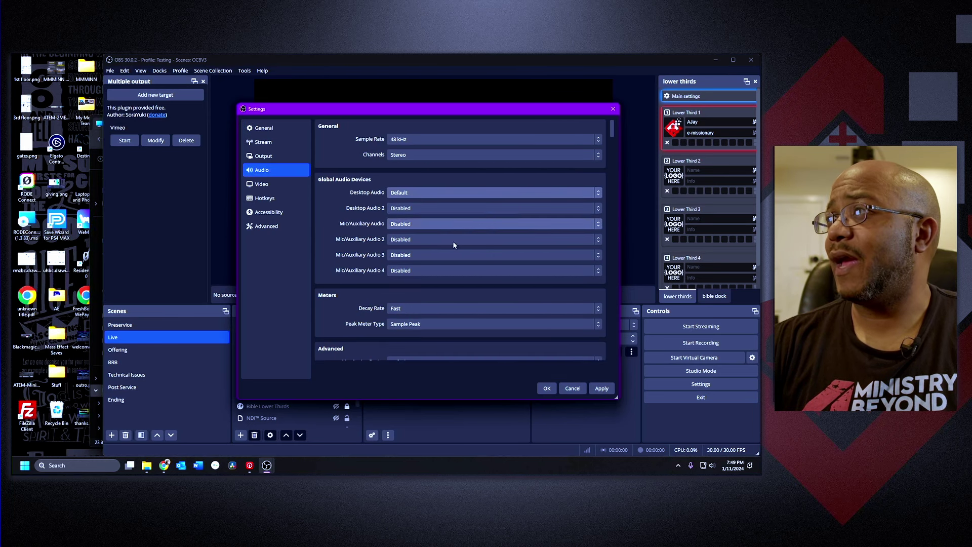
left_click(545, 388)
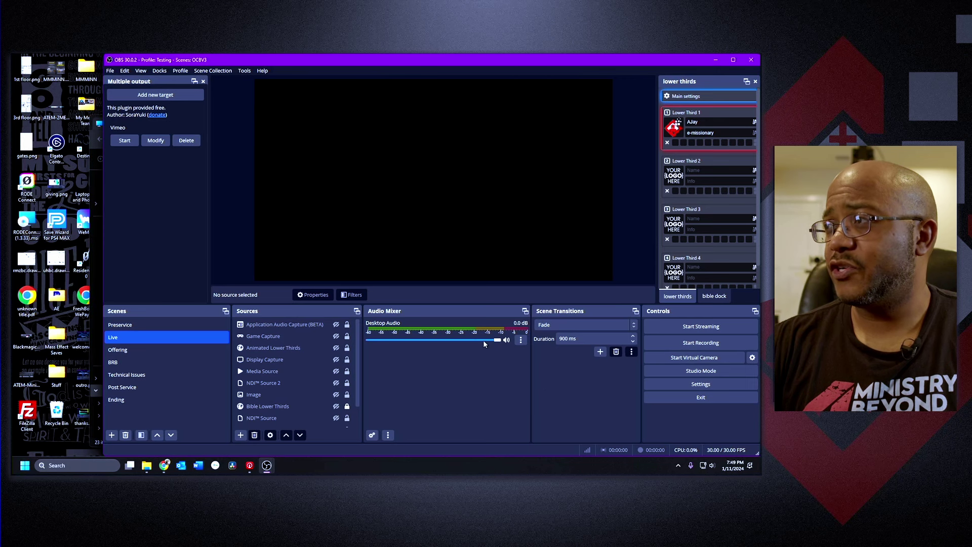
left_click(147, 465)
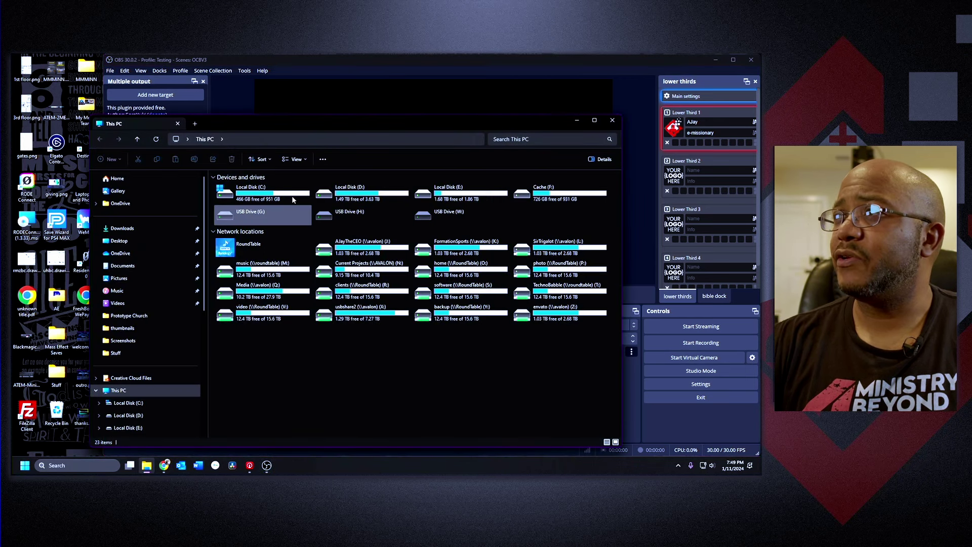
Step: Browse to drive E's project folder, then resolve > music, and play The Hip-Hop Main.wav
double_click(453, 195)
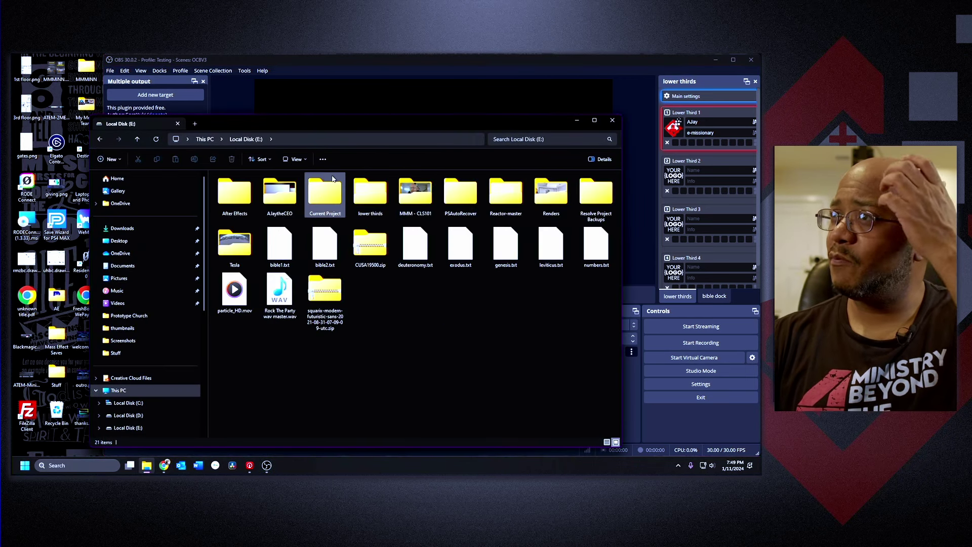
double_click(278, 183)
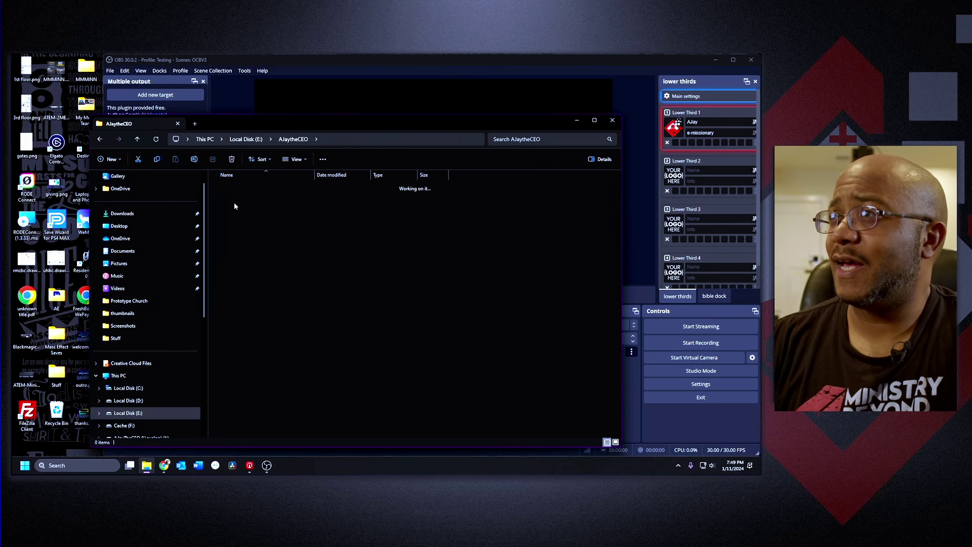
double_click(248, 249)
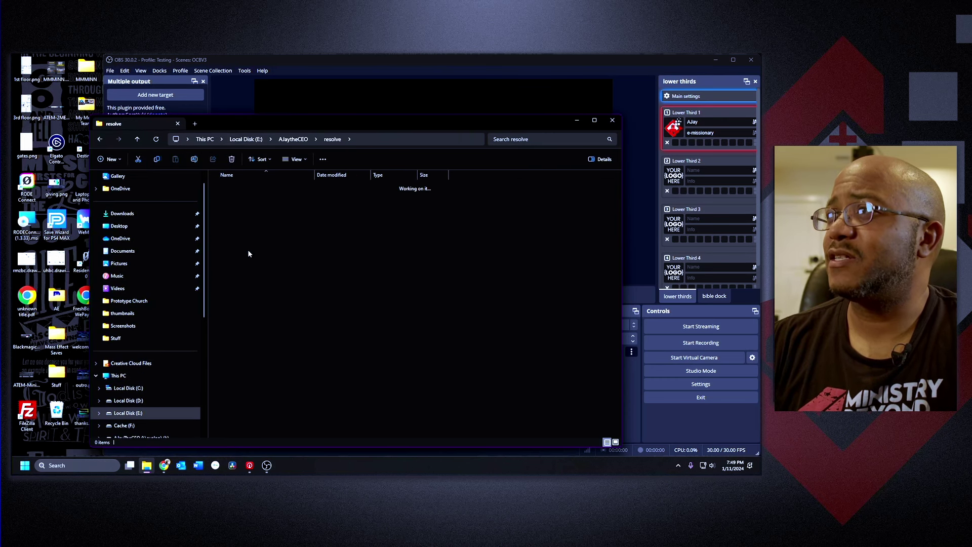
double_click(248, 253)
scroll(332, 351, "down", 2)
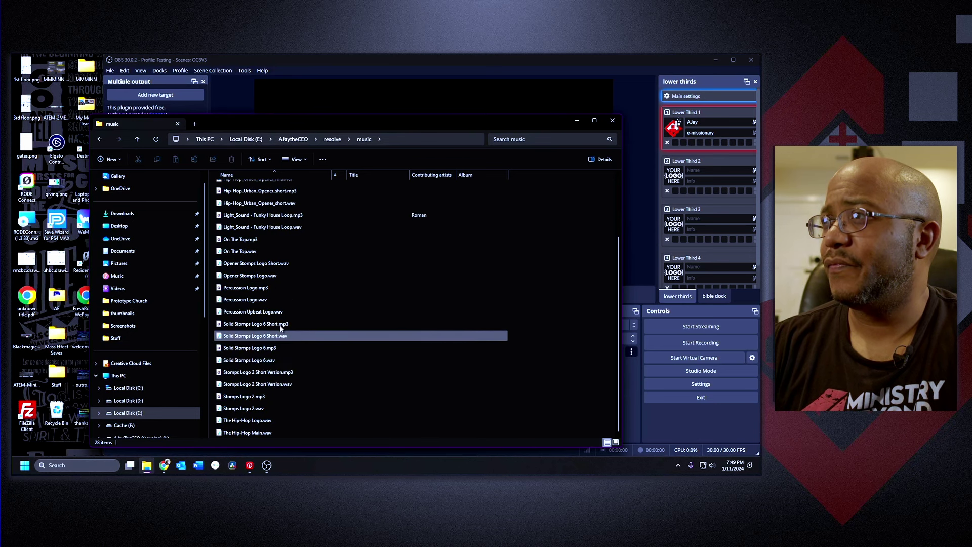
scroll(280, 326, "up", 2)
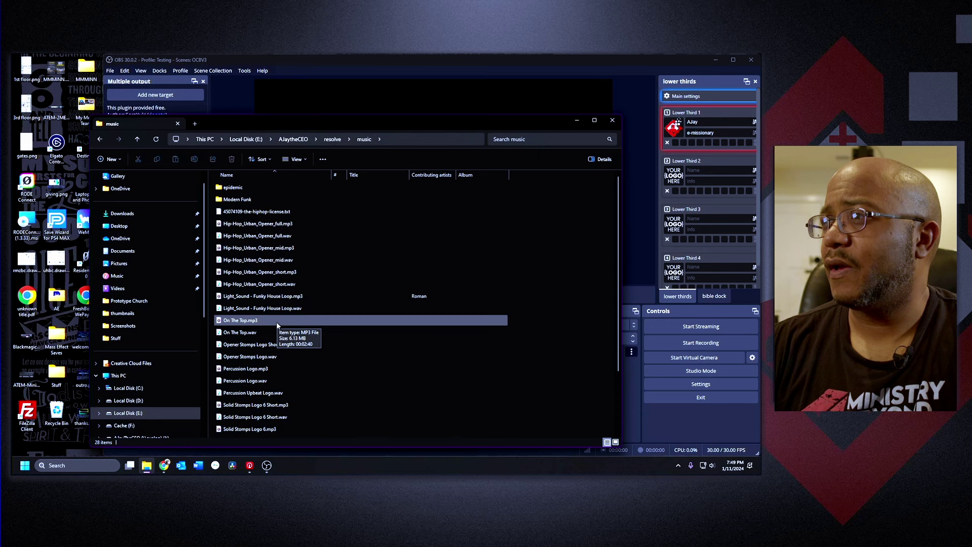
scroll(278, 325, "down", 2)
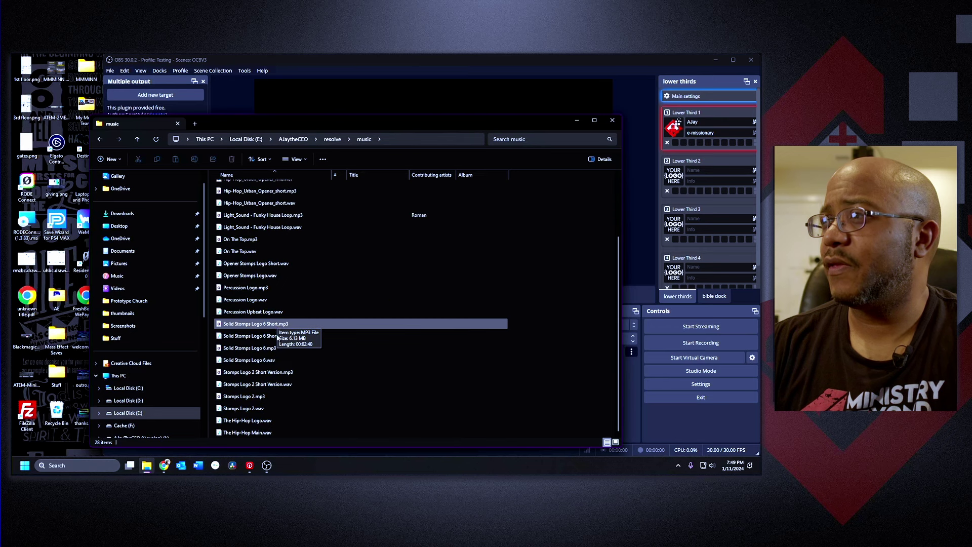
double_click(263, 432)
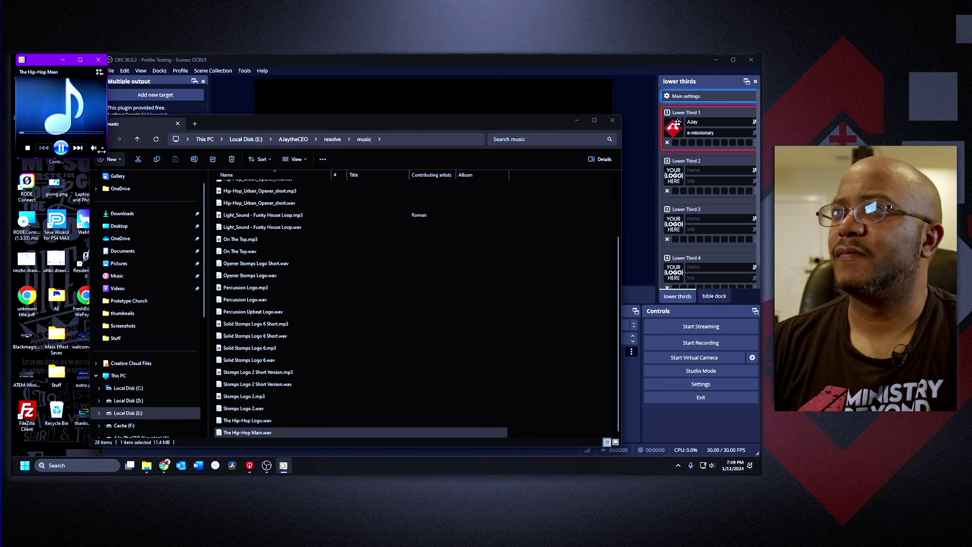
Step: Turn the media player volume down to 3 and minimize File Explorer
left_click(93, 148)
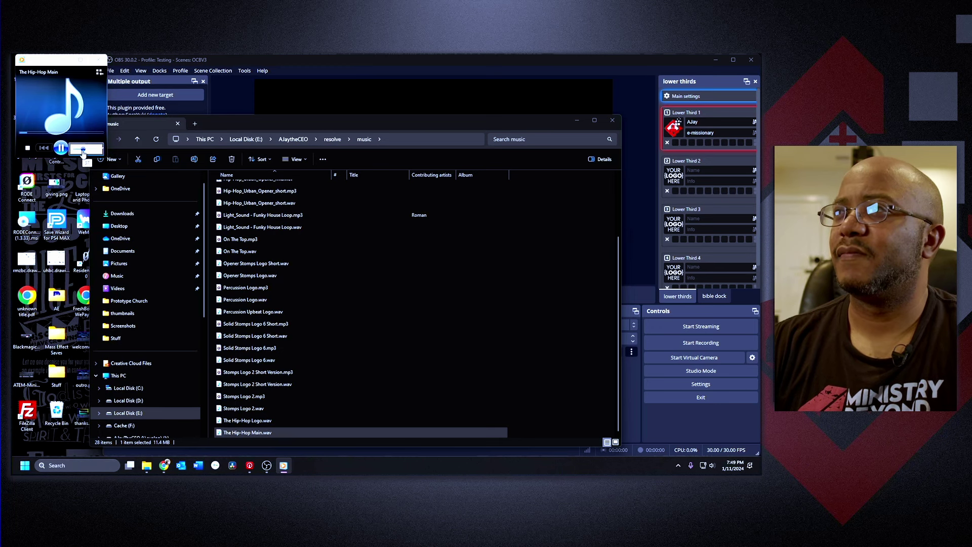
left_click_drag(79, 152, 76, 153)
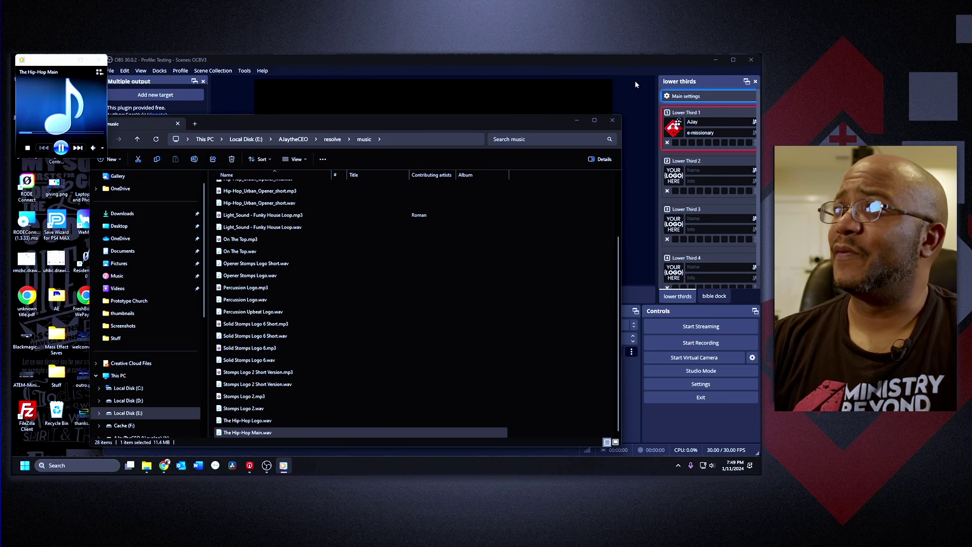
left_click(577, 121)
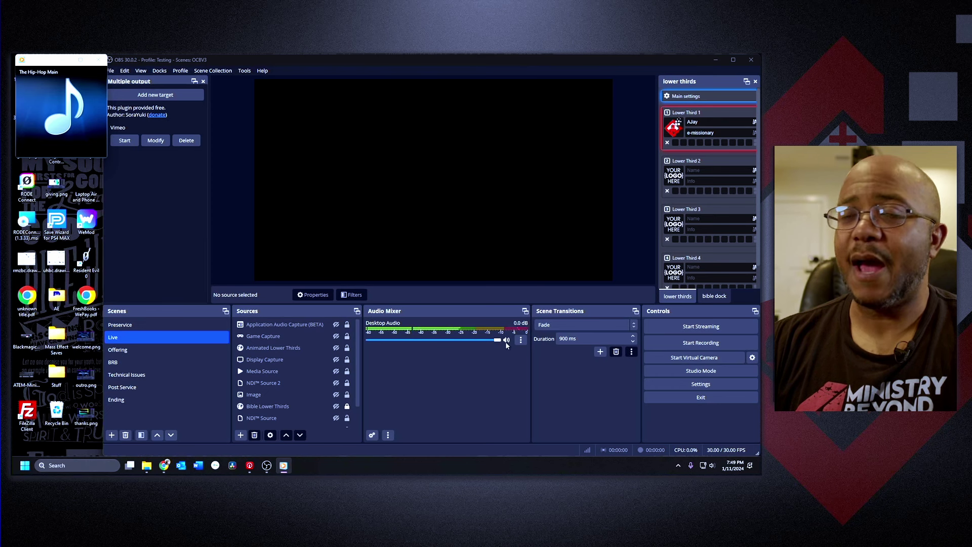
Step: Lower the Desktop Audio fader to -2.0 dB and pause the song in the media player
left_click_drag(498, 341, 465, 342)
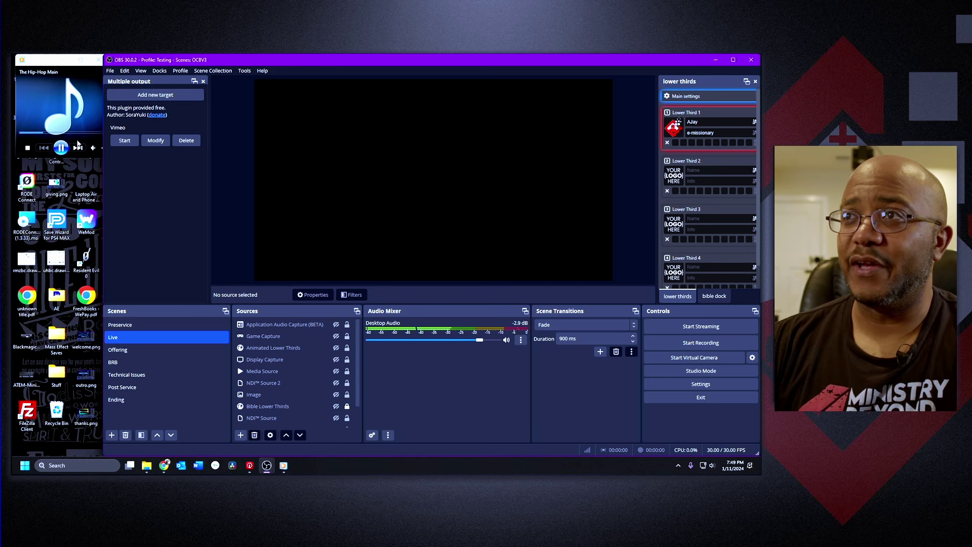
left_click(61, 148)
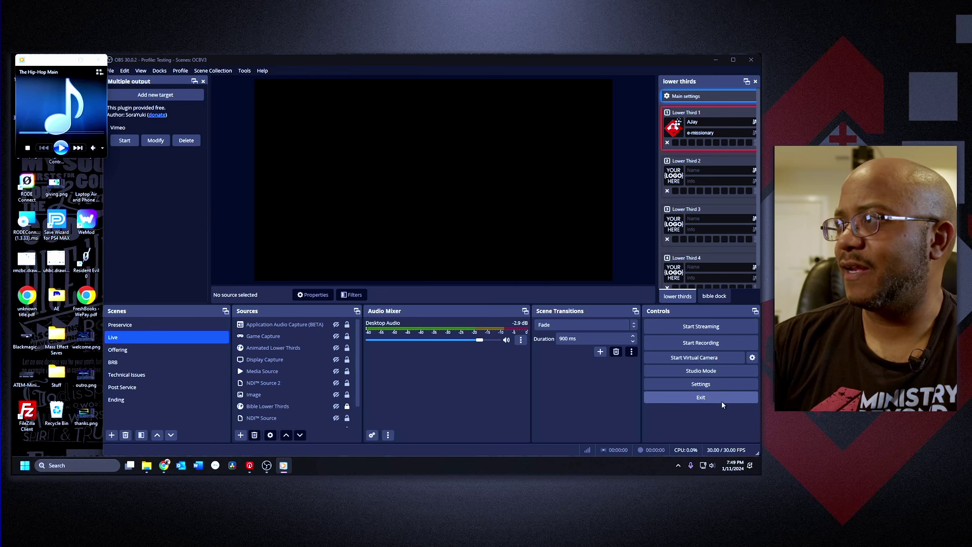
left_click(701, 384)
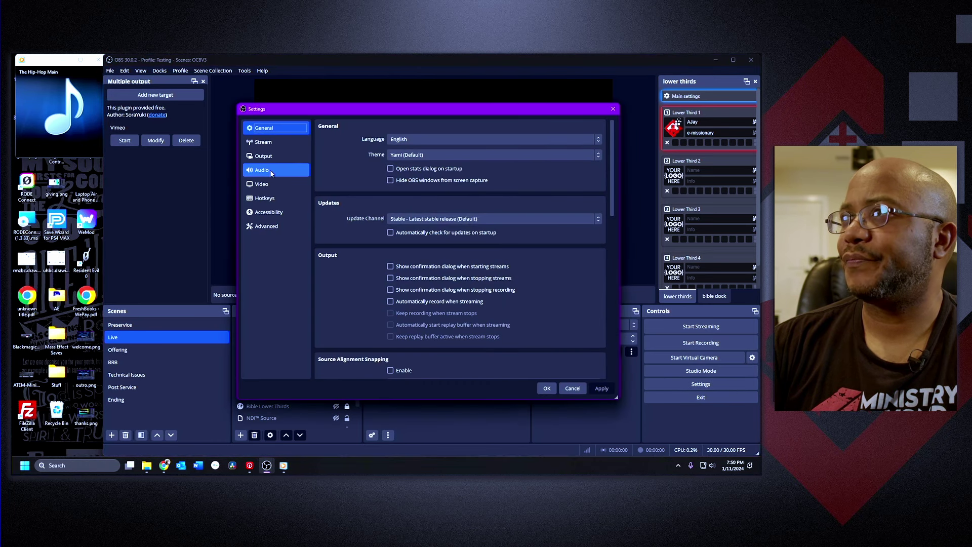
Step: Switch Desktop Audio back to Disabled in the Audio settings and save
left_click(272, 173)
left_click(447, 192)
left_click(431, 200)
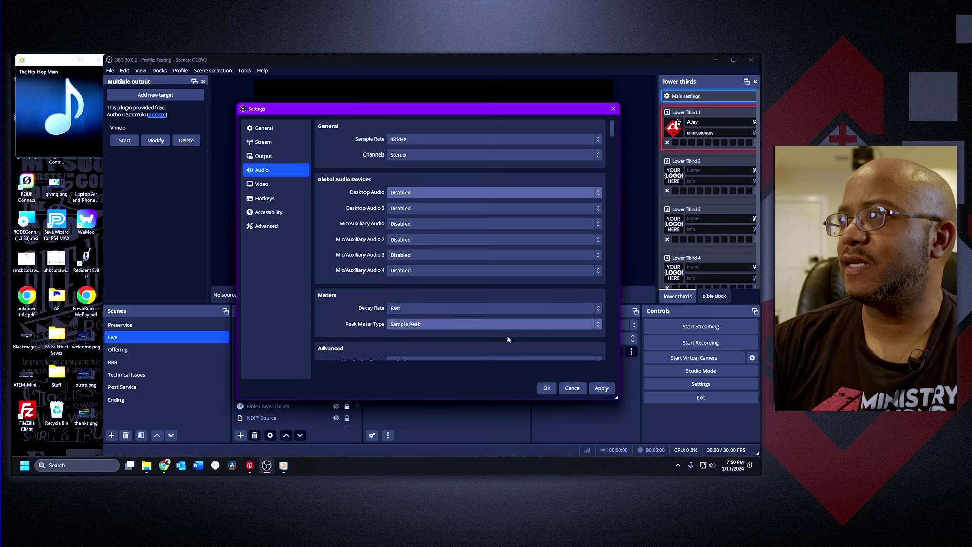
left_click(572, 387)
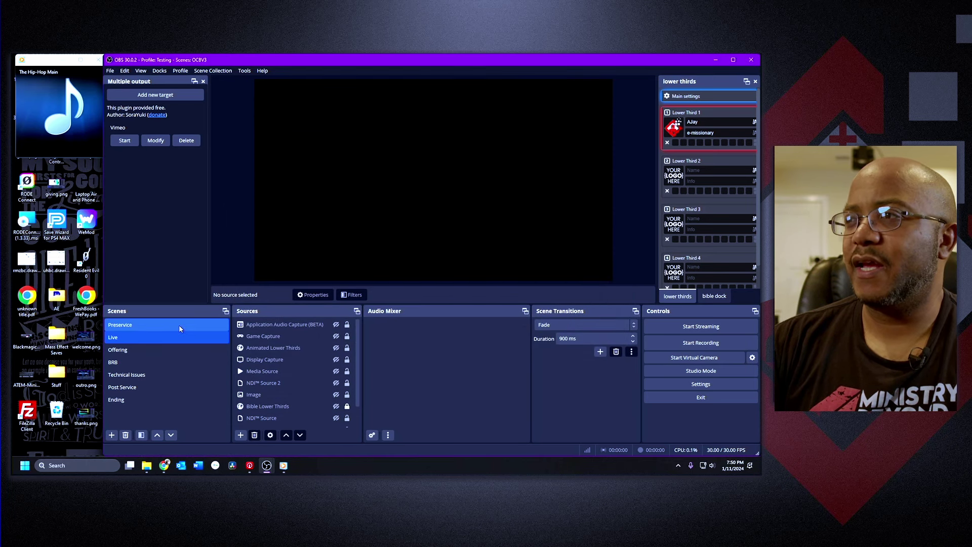
Step: Launch Bejeweled 3 via Windows search for 'bejeweled 3', mute system sound, and move the game left
key("super")
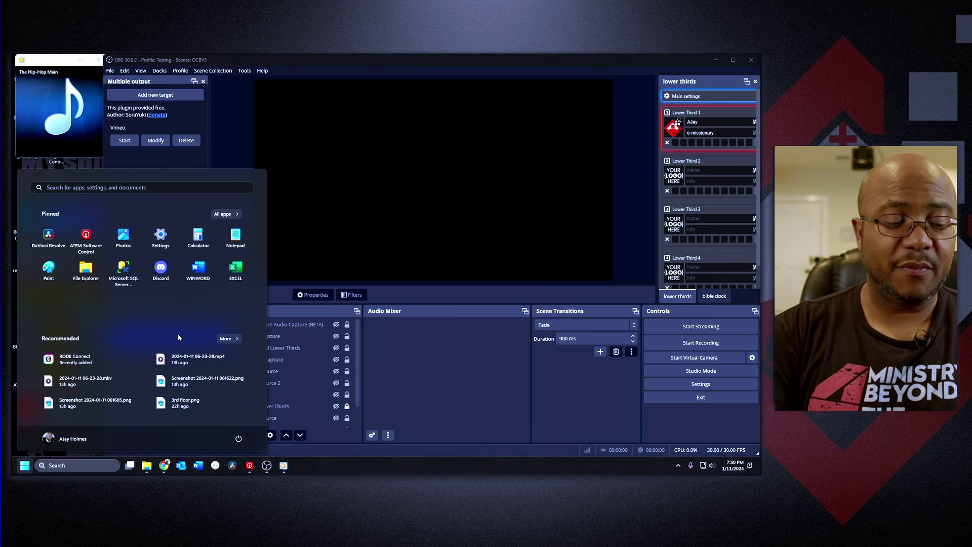
type("bejeweled 3")
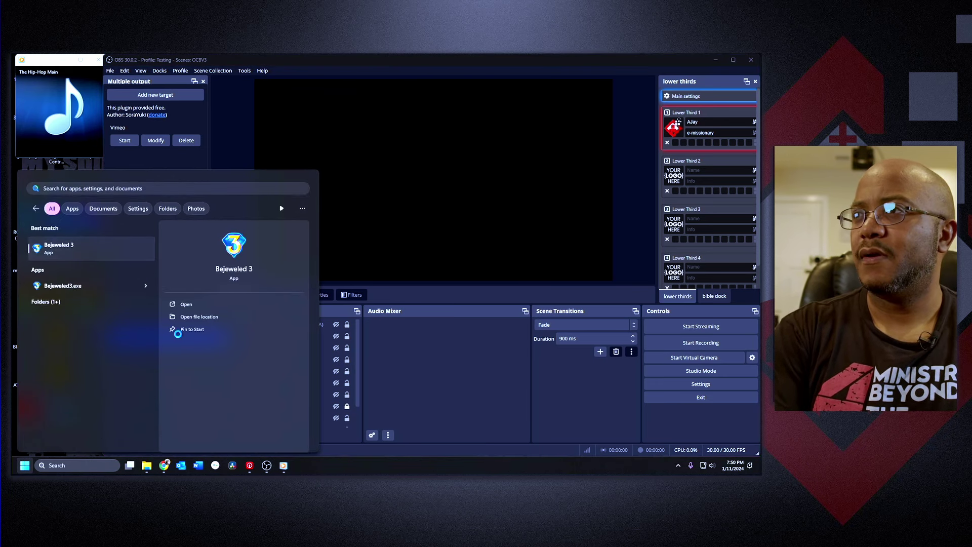
key("Return")
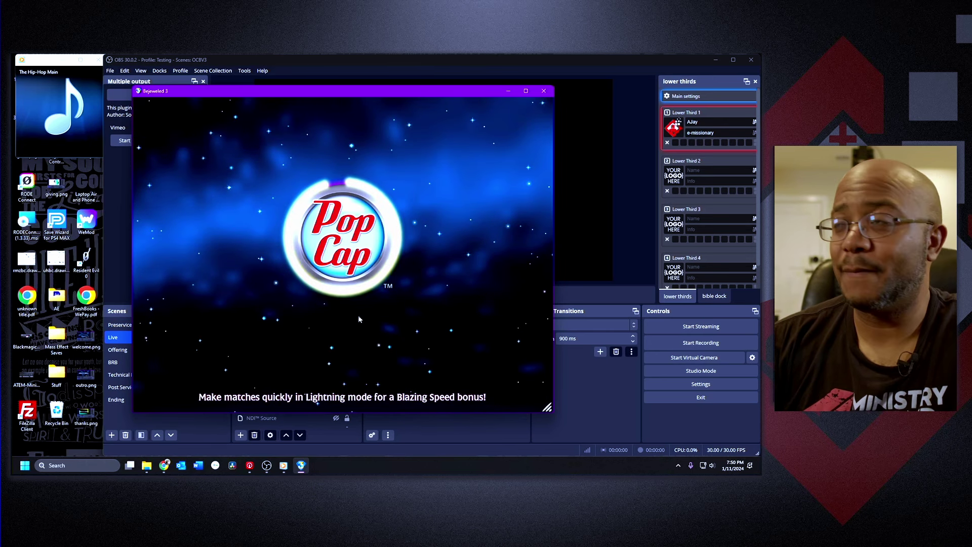
key("XF86AudioMute")
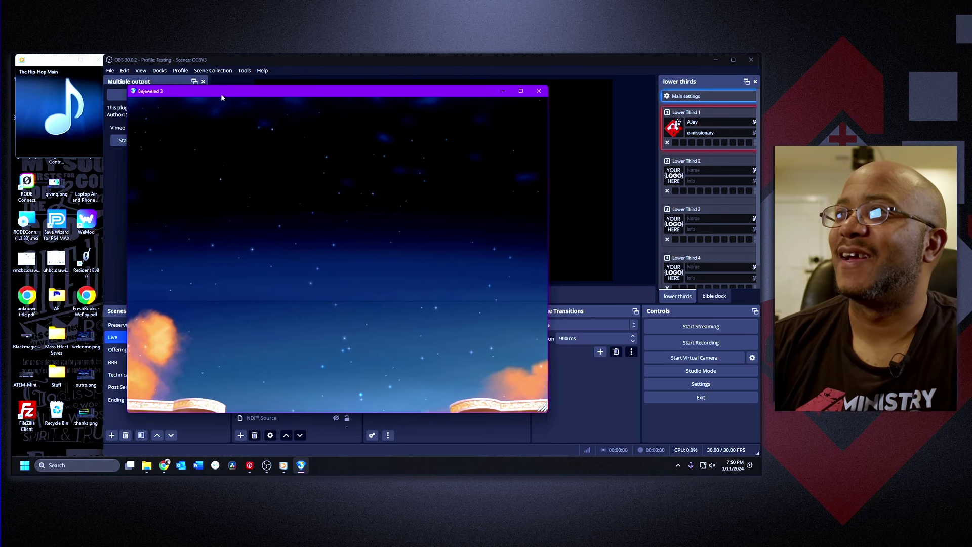
left_click_drag(225, 94, 159, 98)
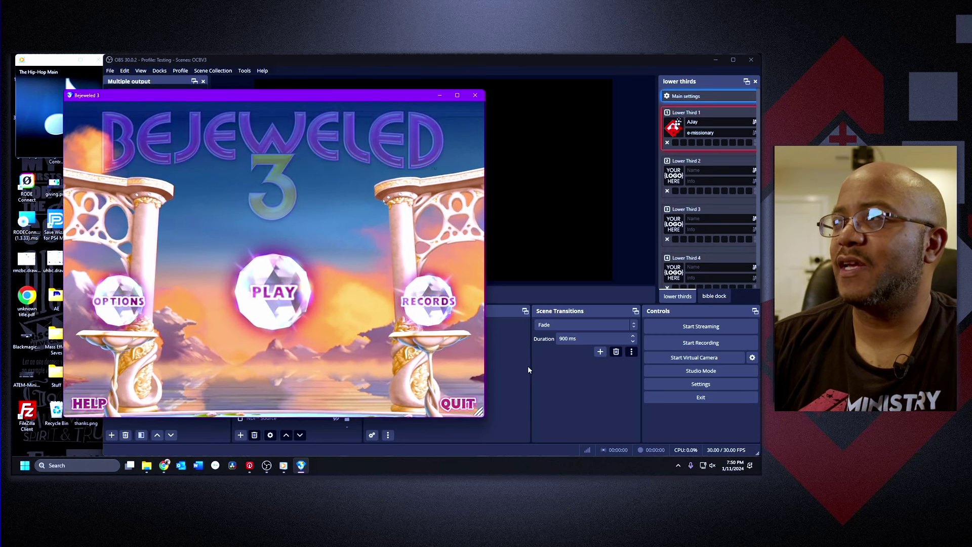
left_click(728, 383)
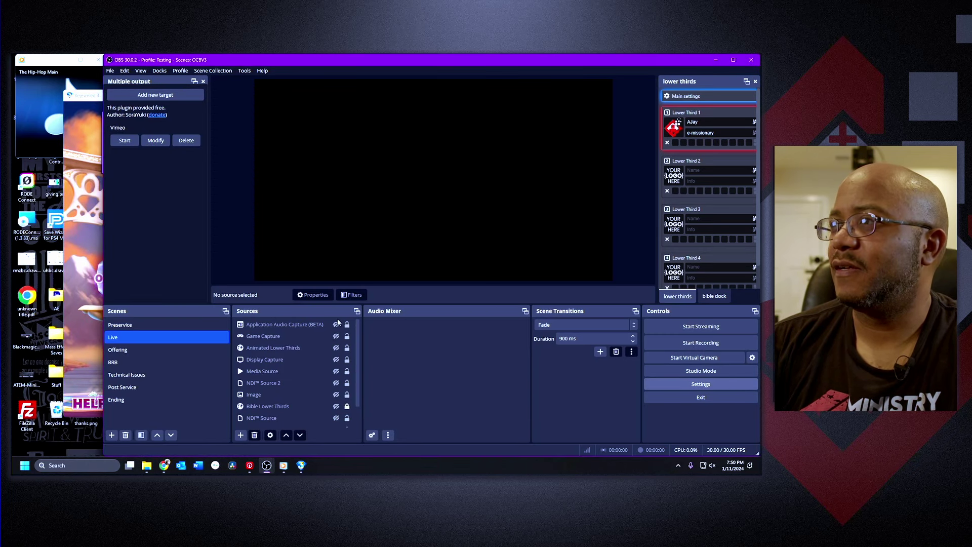
Step: Re-enable Desktop Audio with the Default device and bring the Bejeweled window forward
left_click(266, 169)
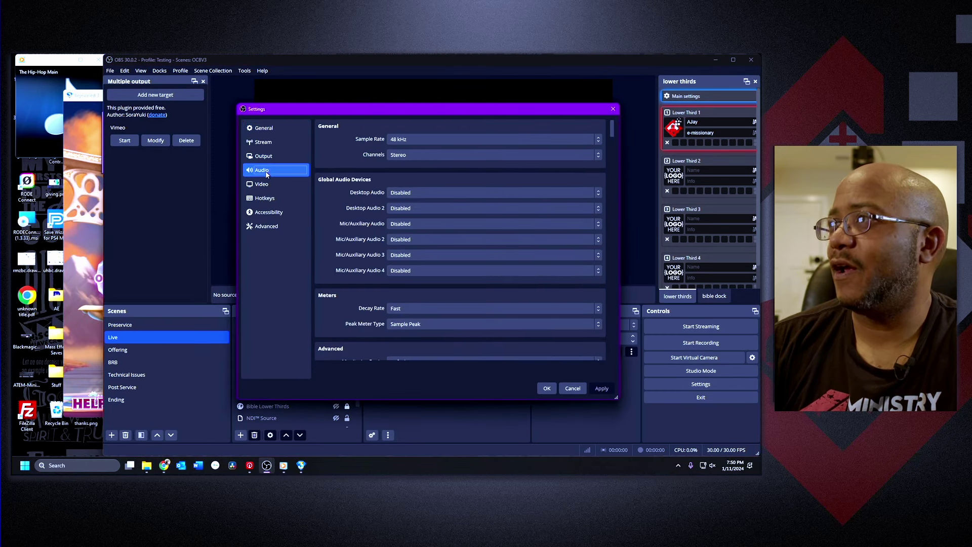
left_click(407, 197)
left_click(405, 210)
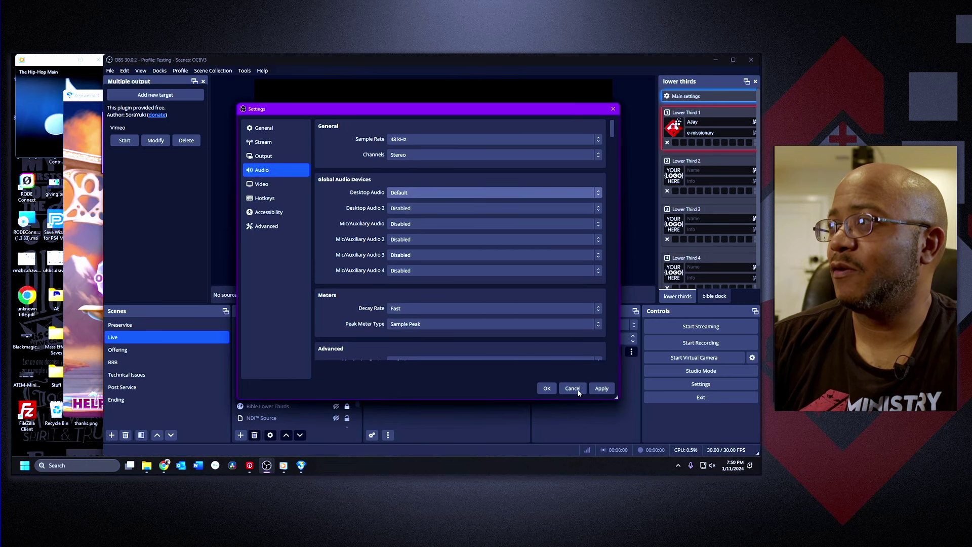
left_click(547, 387)
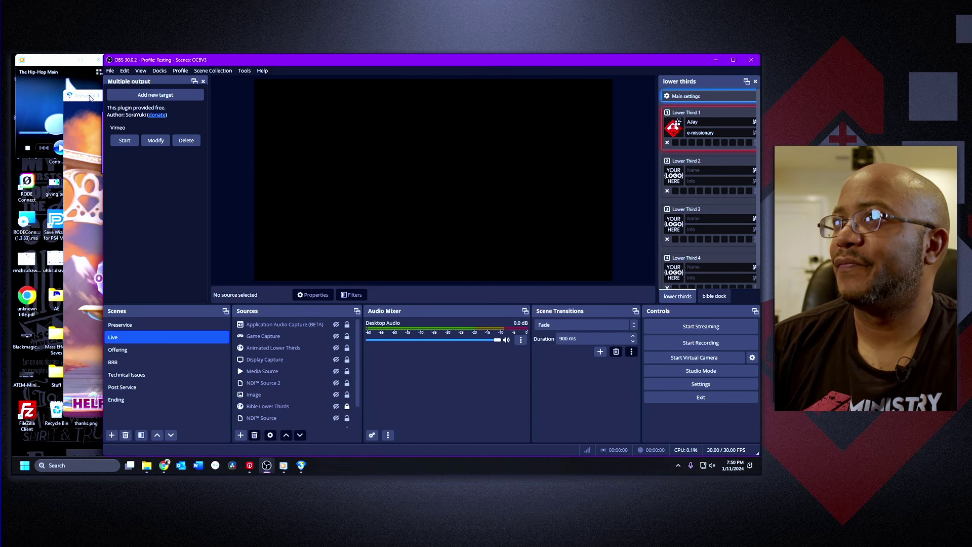
left_click(83, 97)
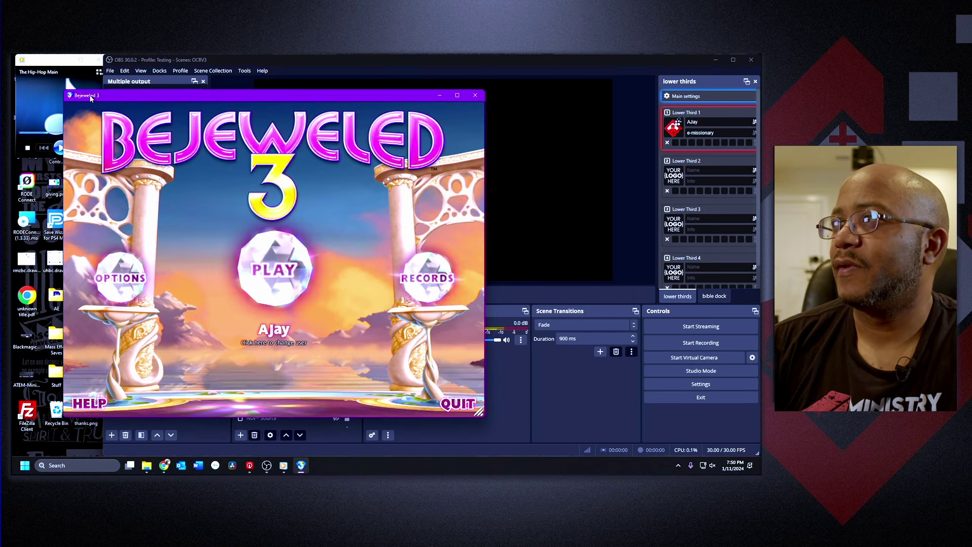
Step: Snap OBS to the right half and Bejeweled to the left, resetting Desktop Audio to 0.0 dB
left_click(460, 68)
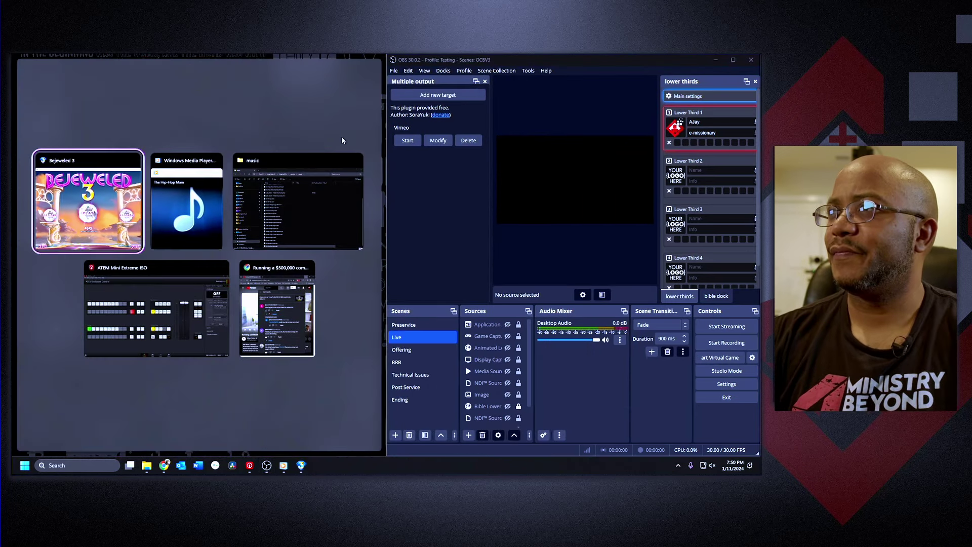
left_click(87, 192)
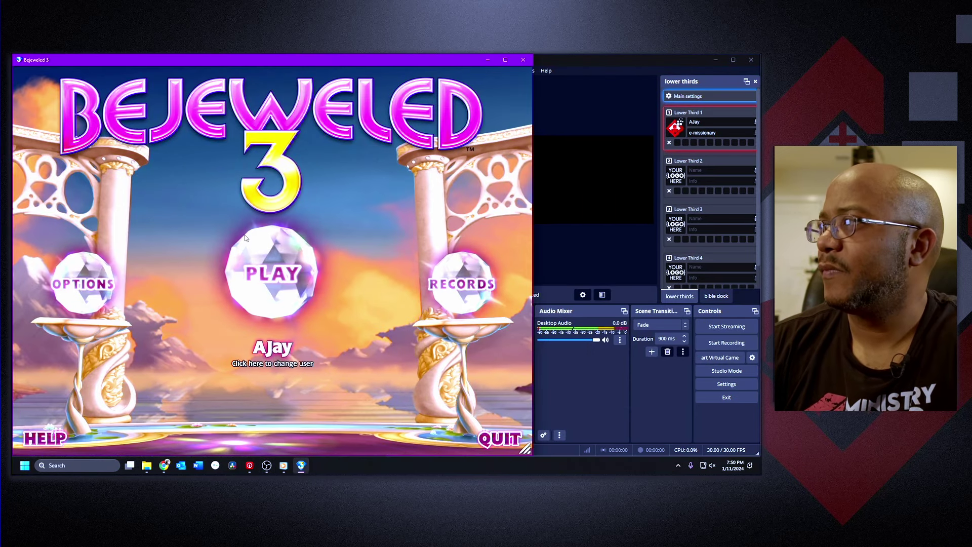
left_click(587, 339)
left_click(482, 384)
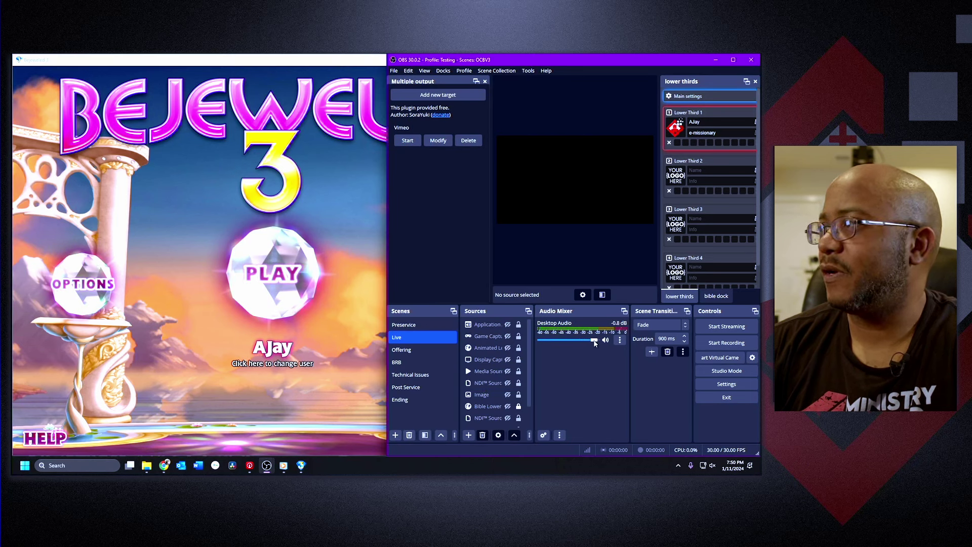
left_click_drag(595, 343, 599, 341)
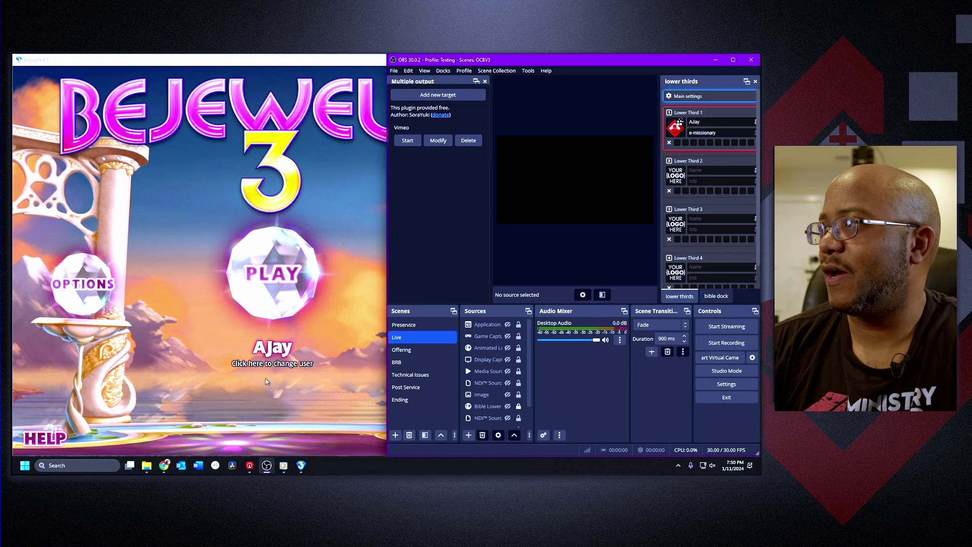
left_click(190, 418)
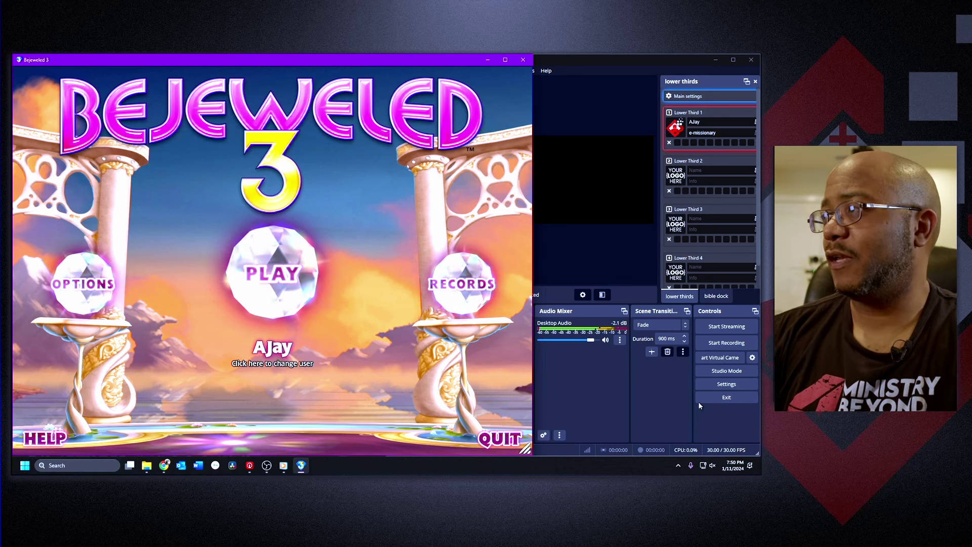
Step: Set Desktop Audio to Disabled in the Audio settings and save
left_click(728, 385)
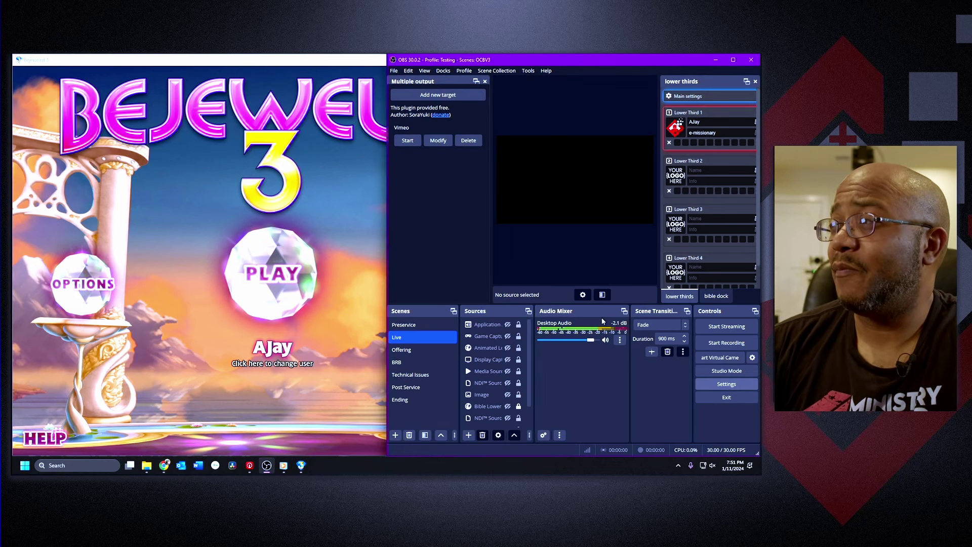
left_click(404, 173)
left_click(552, 192)
left_click(552, 202)
left_click(683, 388)
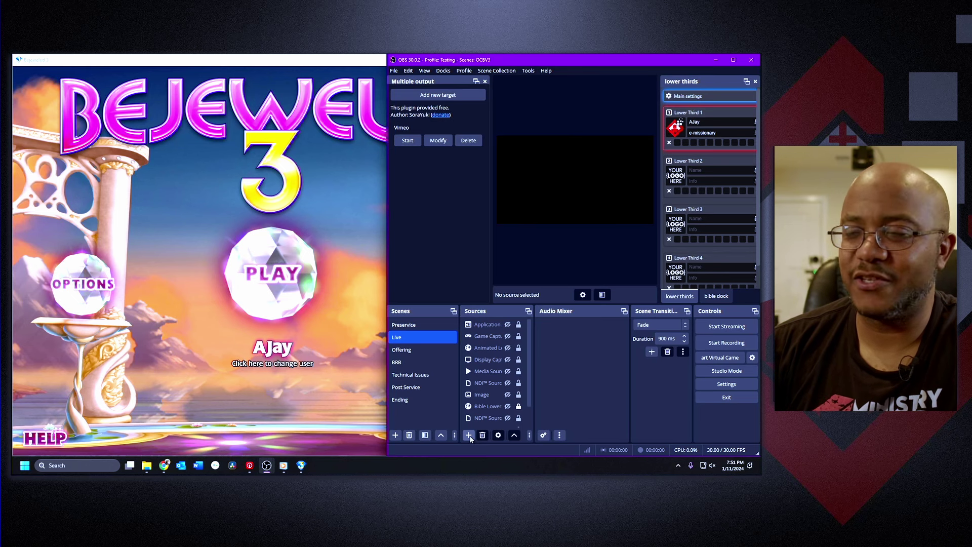
Step: Unhide the Application Audio Capture source and open its Properties targeting Bejeweled3.exe
left_click(496, 328)
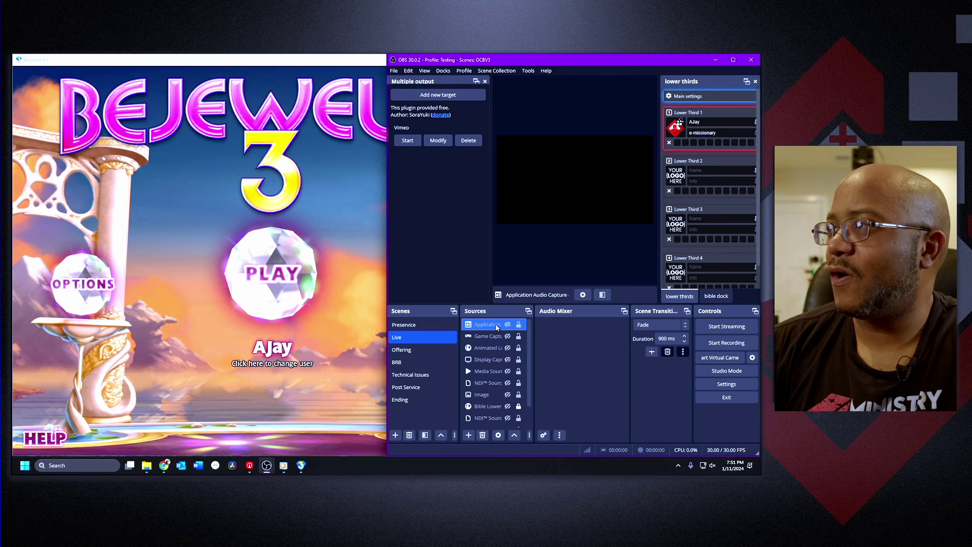
left_click(468, 434)
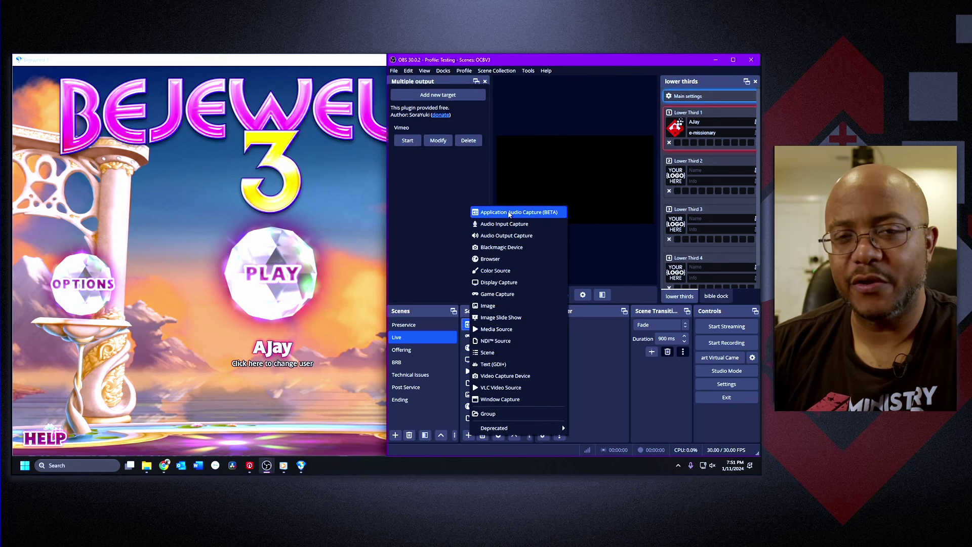
left_click(609, 401)
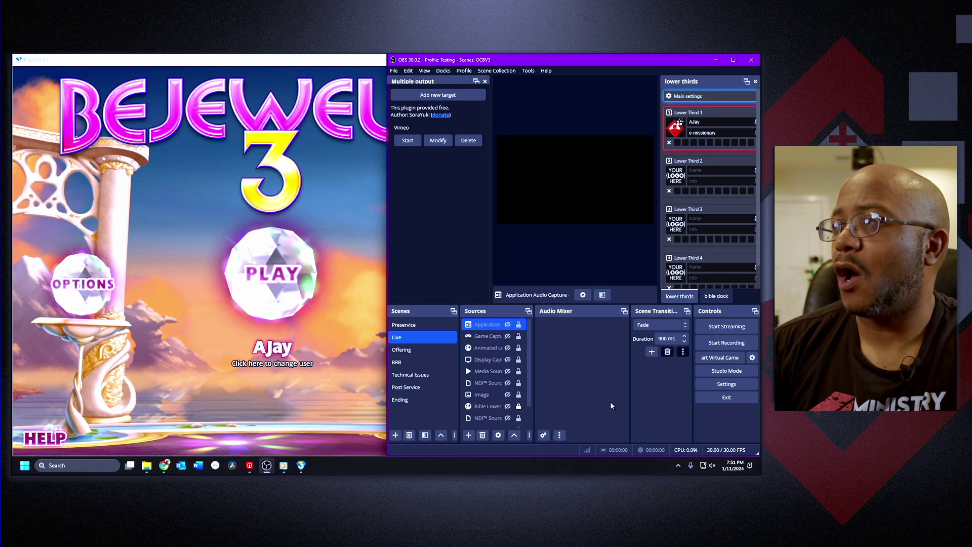
left_click(508, 324)
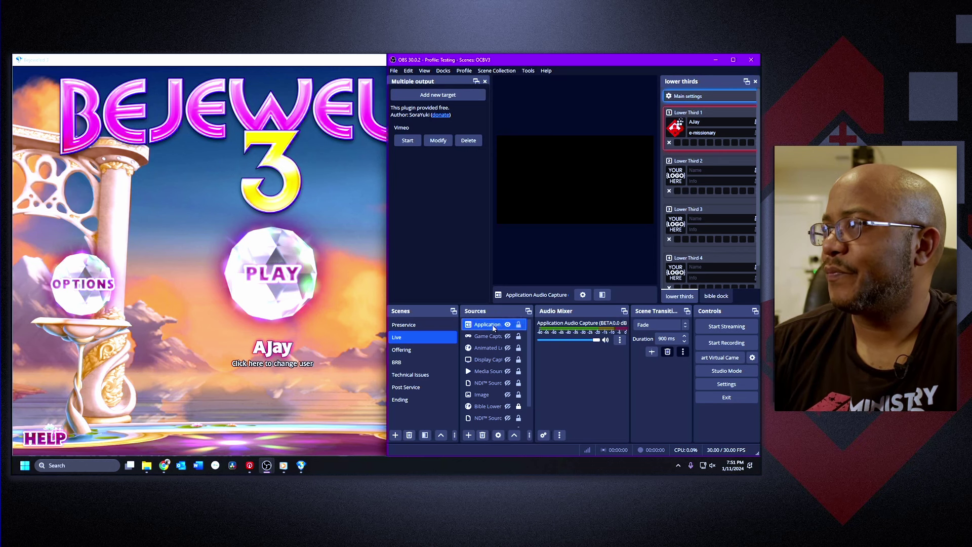
right_click(492, 326)
left_click(516, 322)
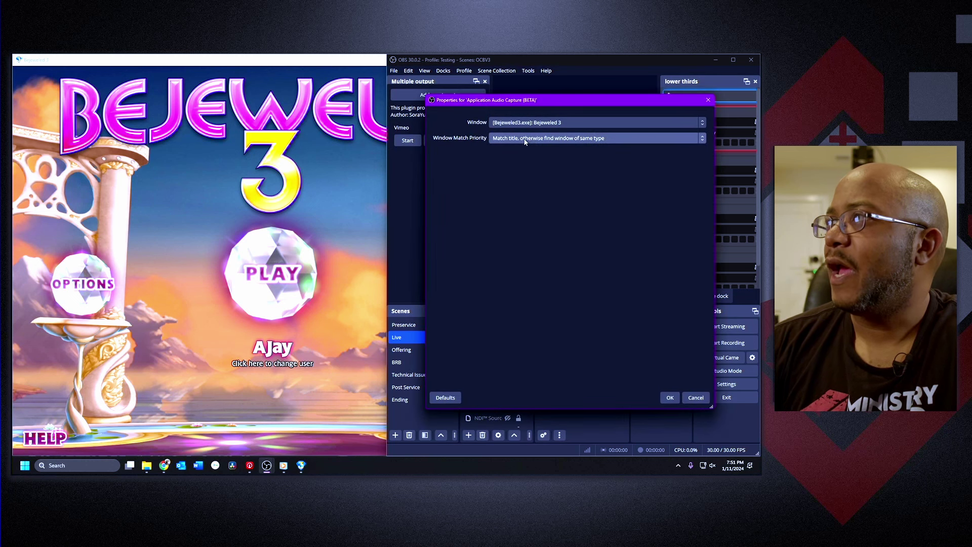
Step: Keep Bejeweled 3 as the captured window, set matching to 'Match title, otherwise find window of same type', and confirm
left_click(553, 126)
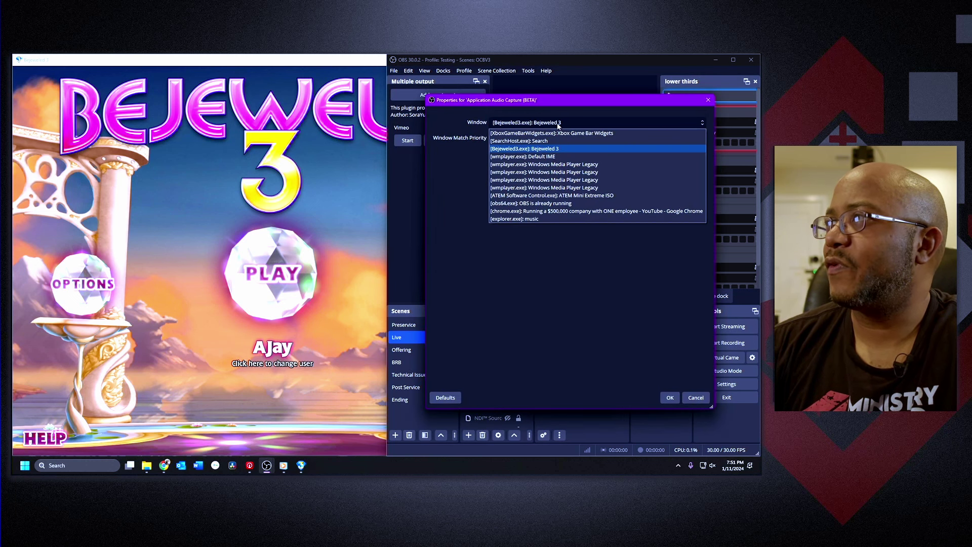
key("Escape")
left_click(528, 137)
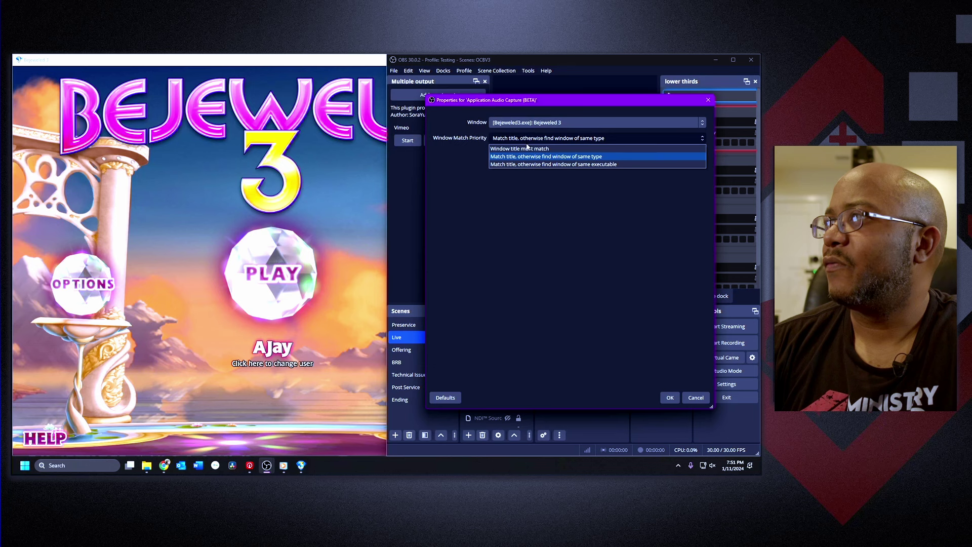
left_click(518, 149)
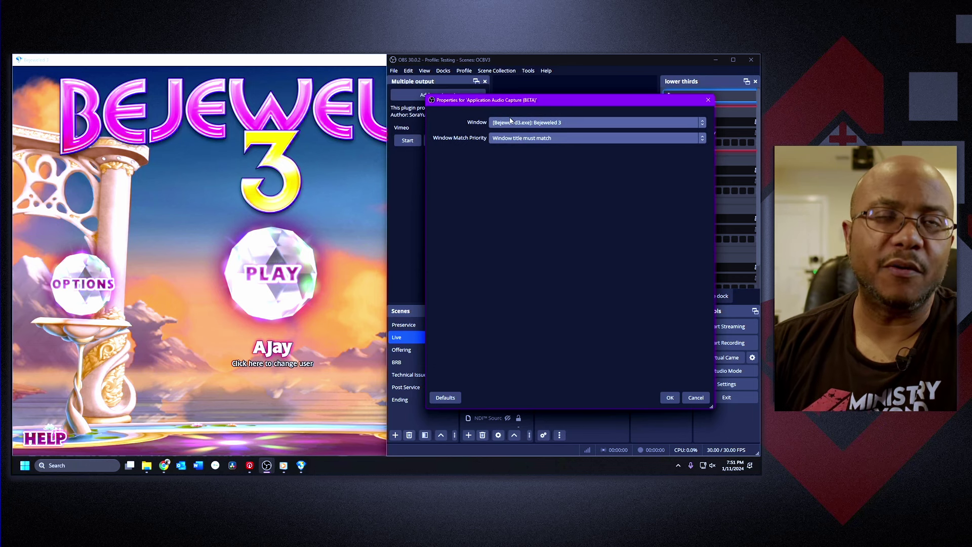
left_click(518, 140)
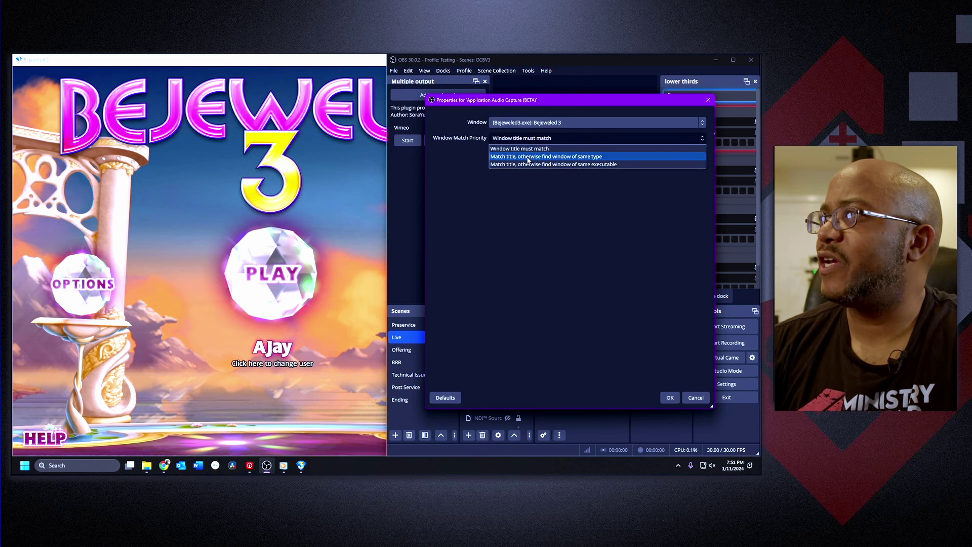
left_click(527, 157)
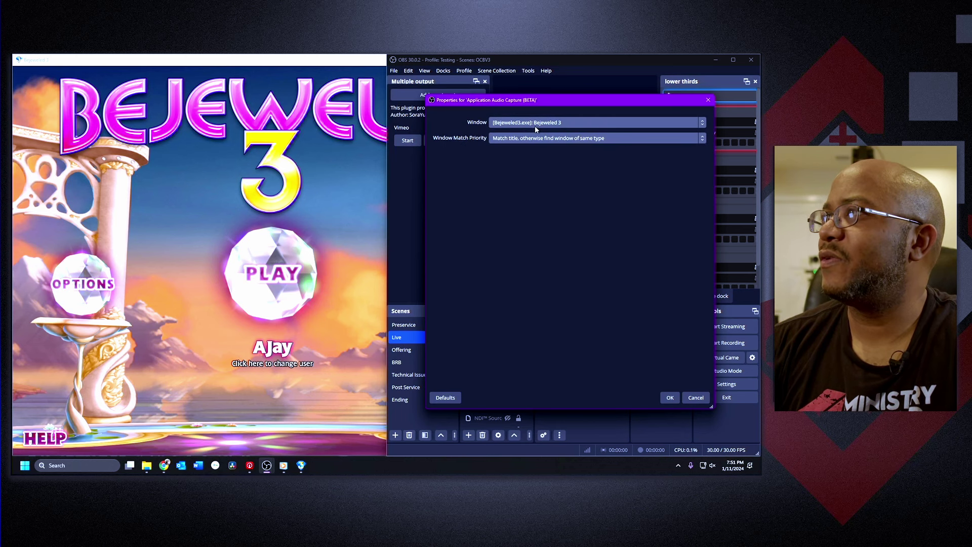
left_click(542, 139)
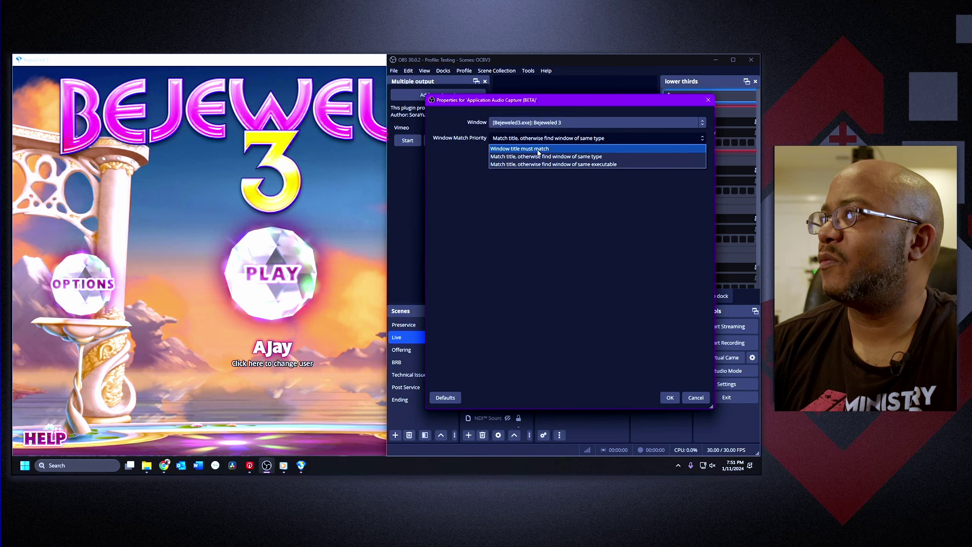
left_click(545, 157)
left_click(546, 124)
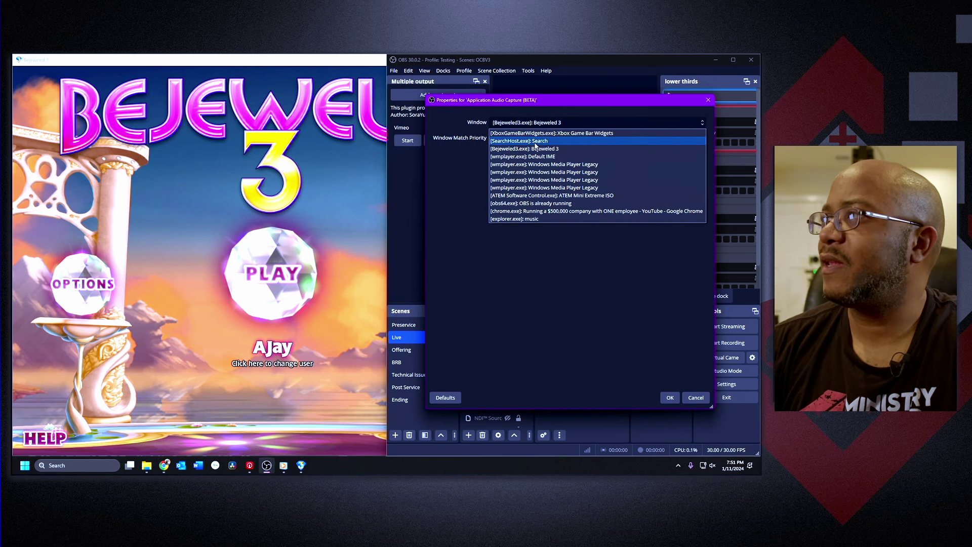
left_click(542, 150)
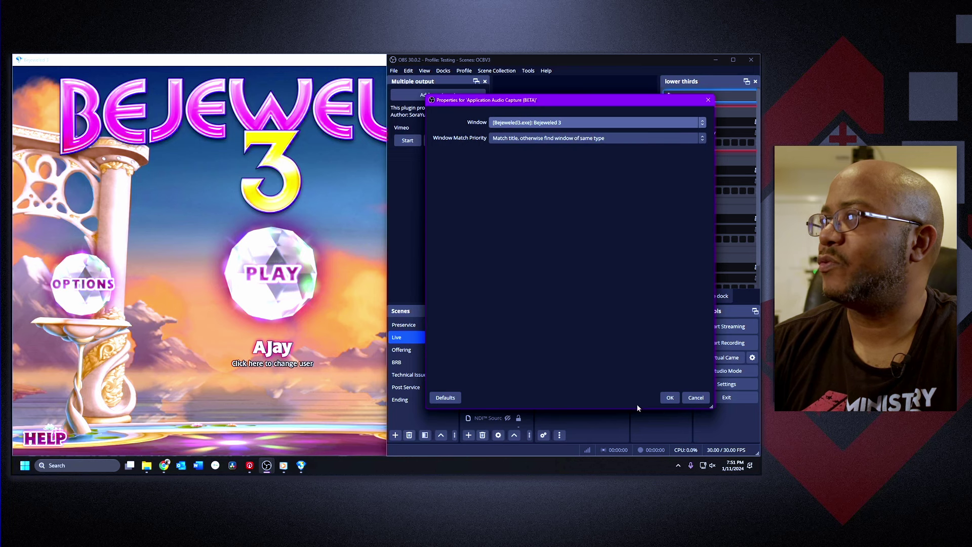
left_click(668, 398)
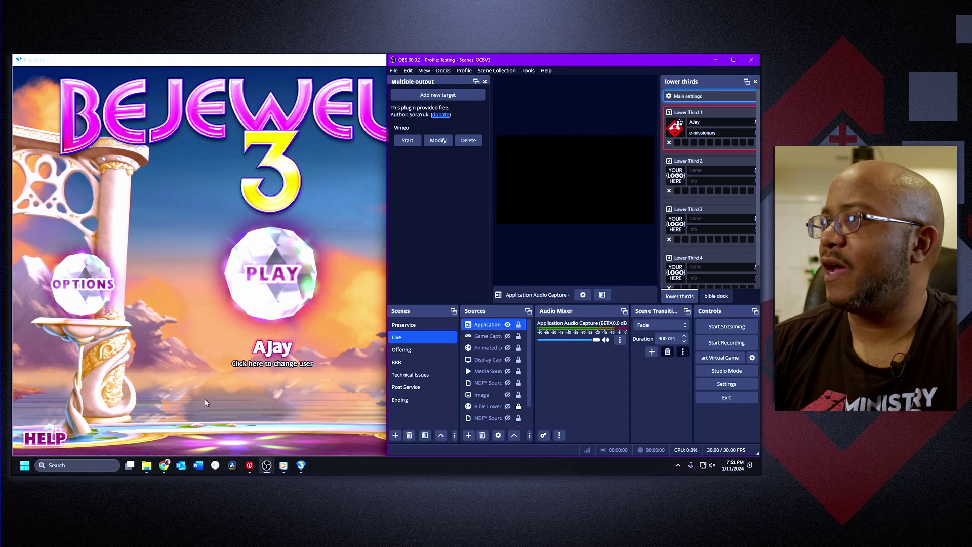
Step: Open the mini music player over the Bejeweled 3 game
left_click(193, 406)
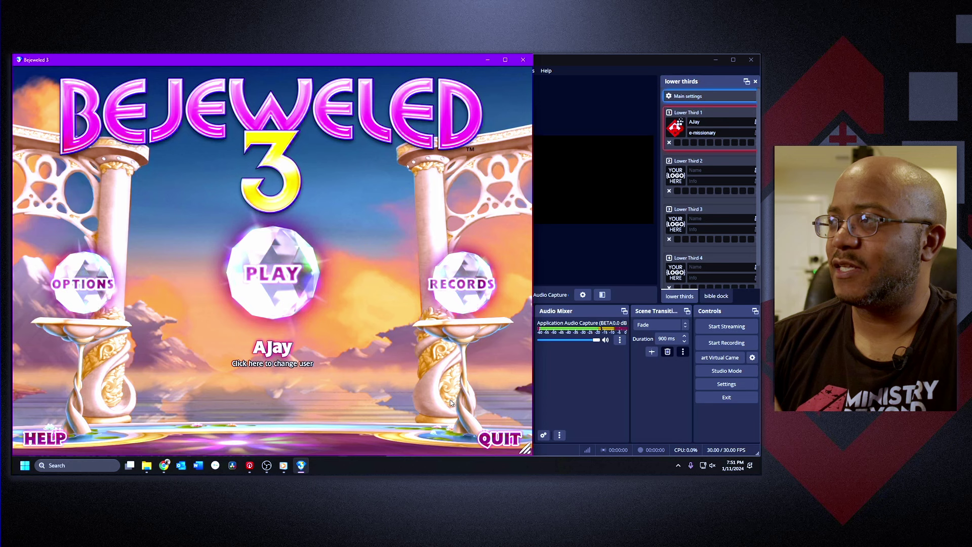
left_click(592, 399)
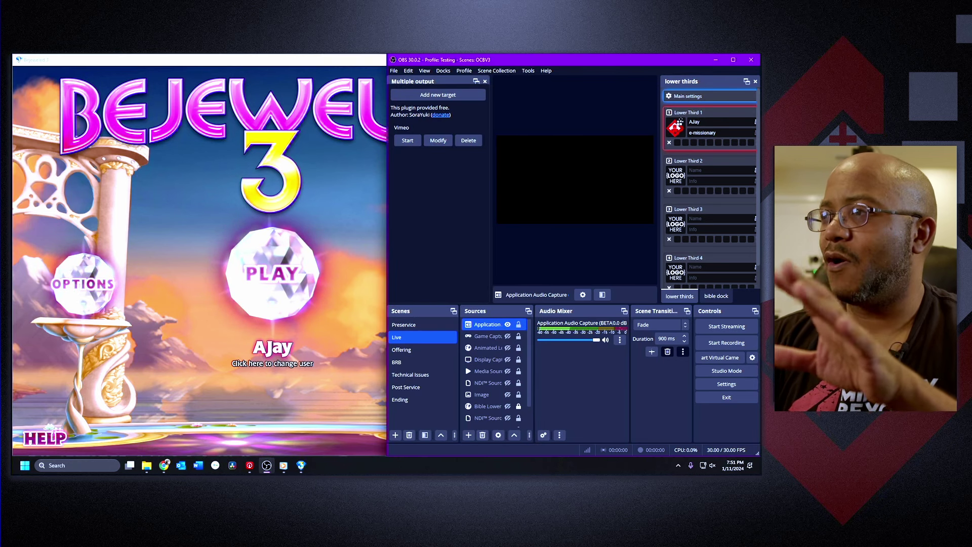
left_click(284, 465)
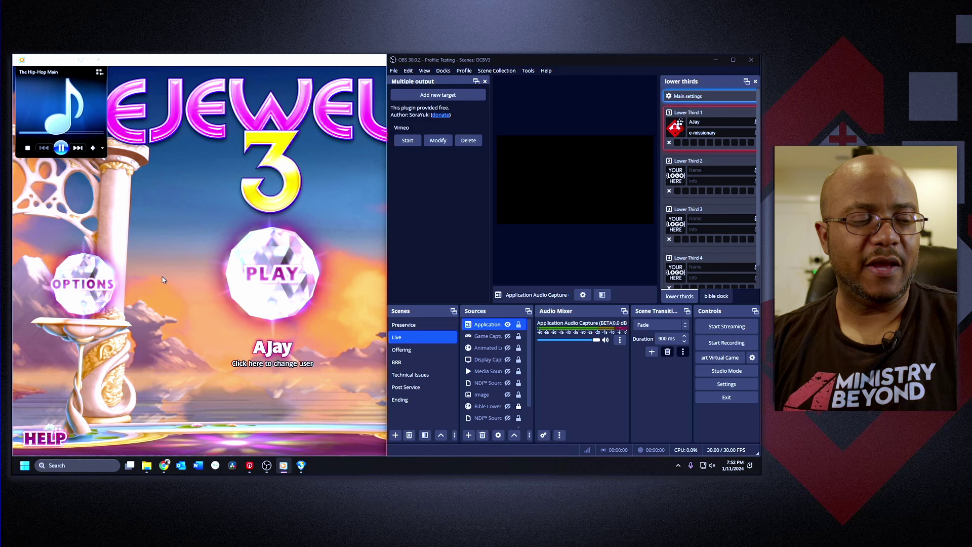
Step: Lower and then mute the computer's speakers, then bring OBS back in front of Bejeweled
key("XF86AudioLowerVolume")
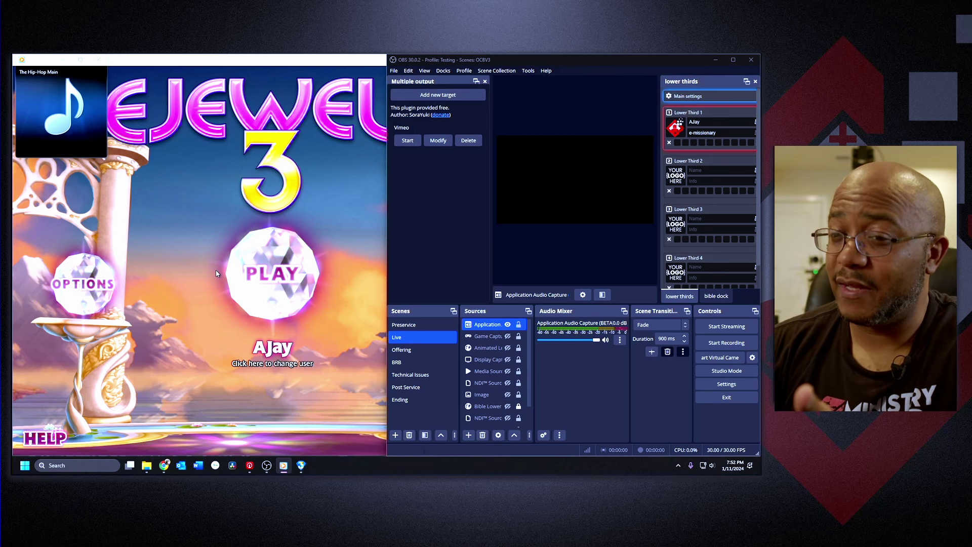
mouse_move(61, 147)
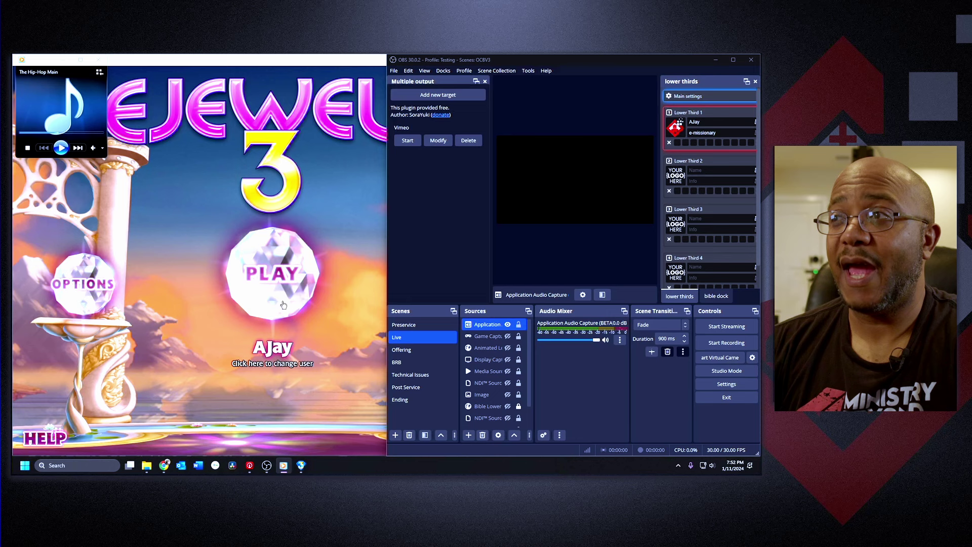
left_click(357, 419)
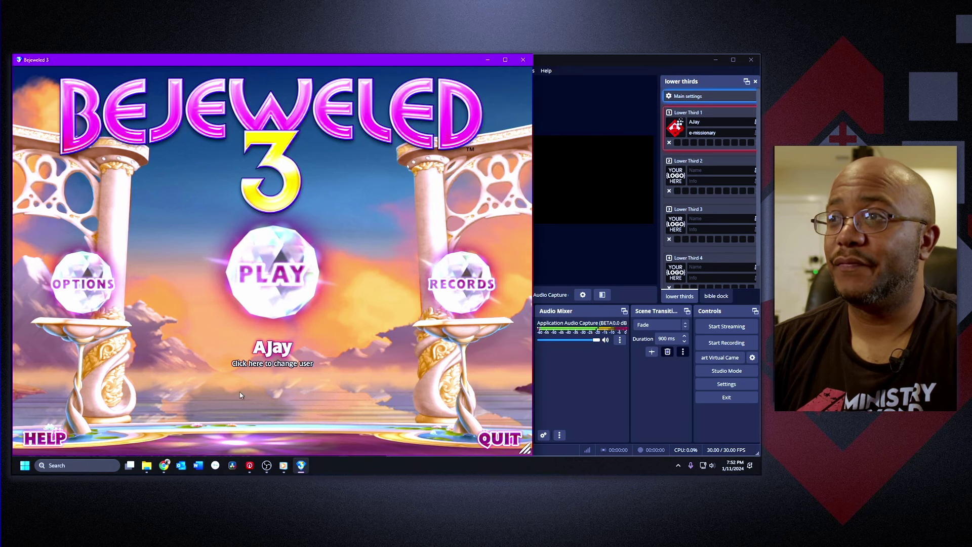
key("XF86AudioMute")
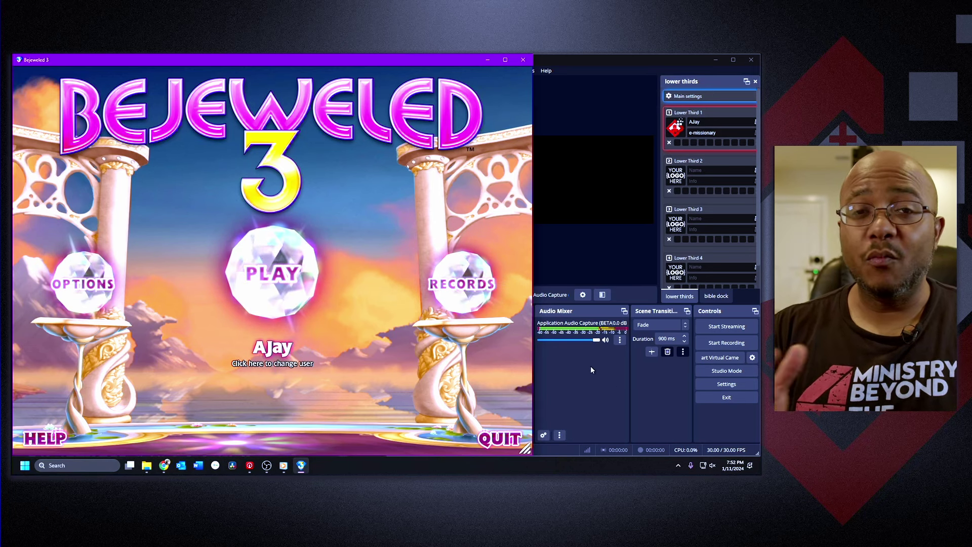
left_click(588, 403)
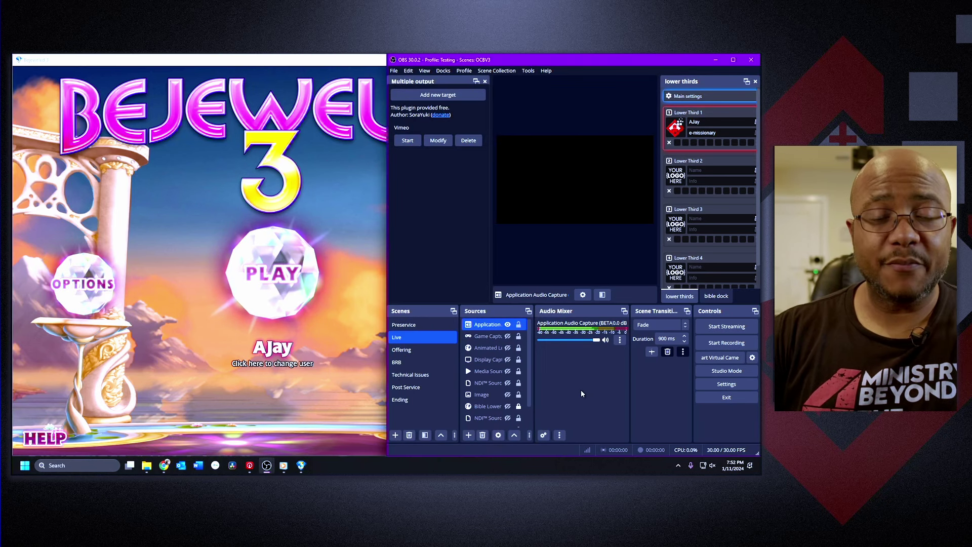
Step: Add an Audio Input Capture source using the Microphone (RODECaster Pro II Chat) device
left_click(468, 435)
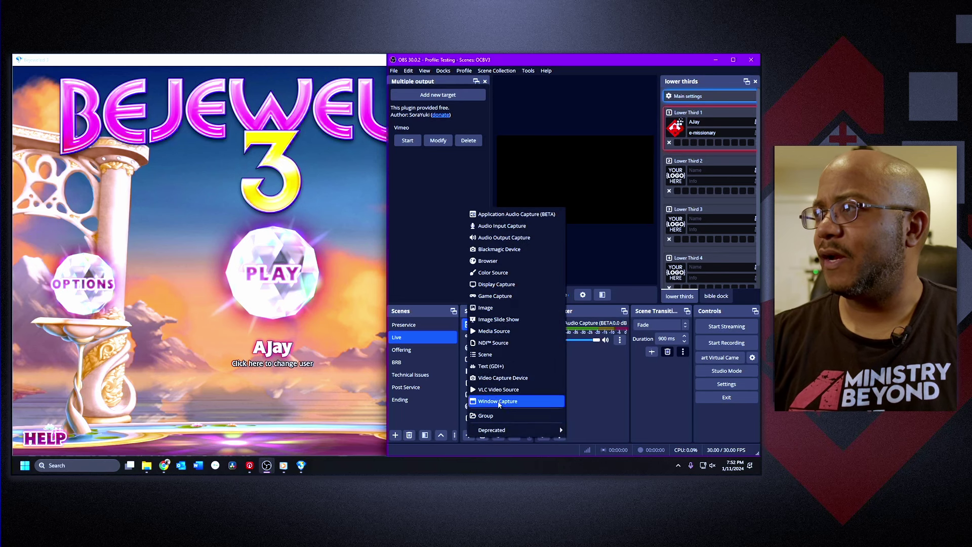
left_click(509, 227)
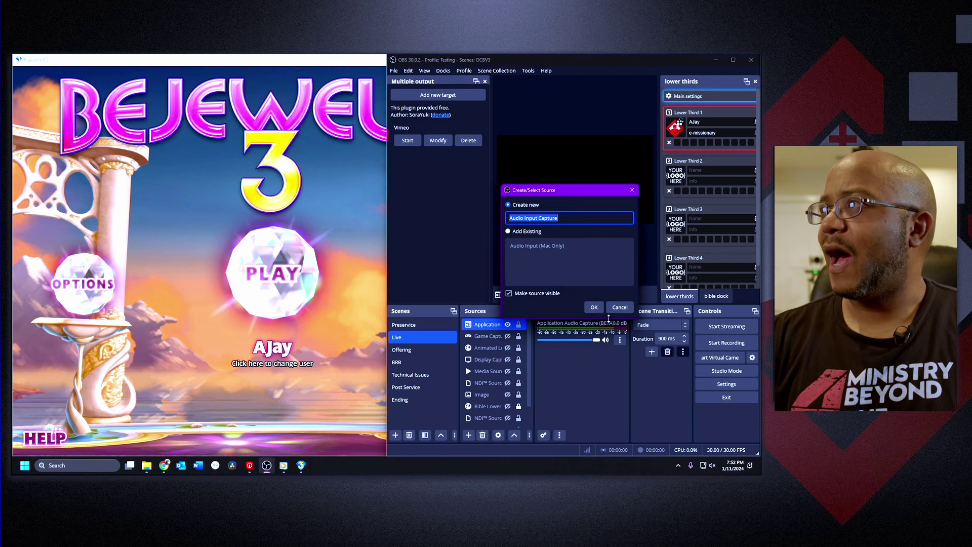
left_click(595, 308)
left_click(518, 123)
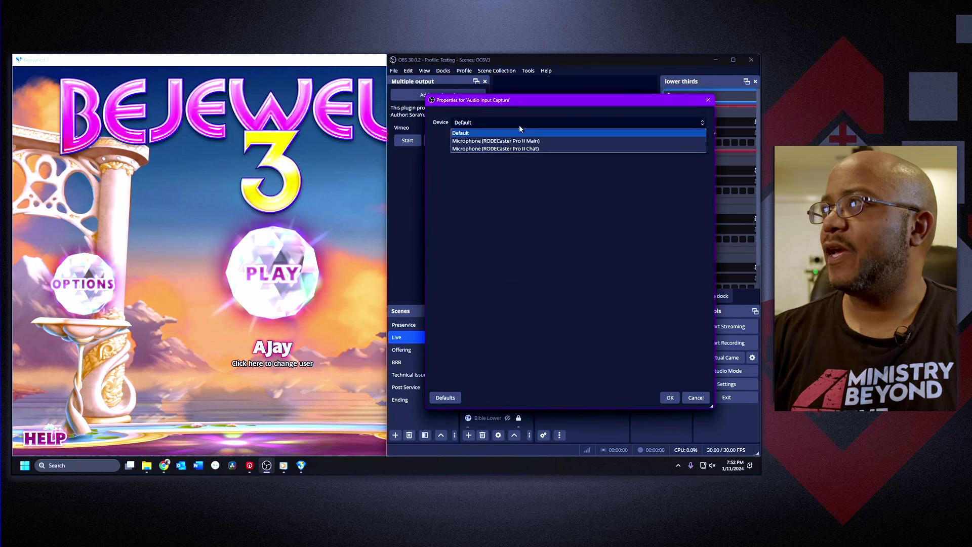
left_click(540, 148)
left_click(668, 398)
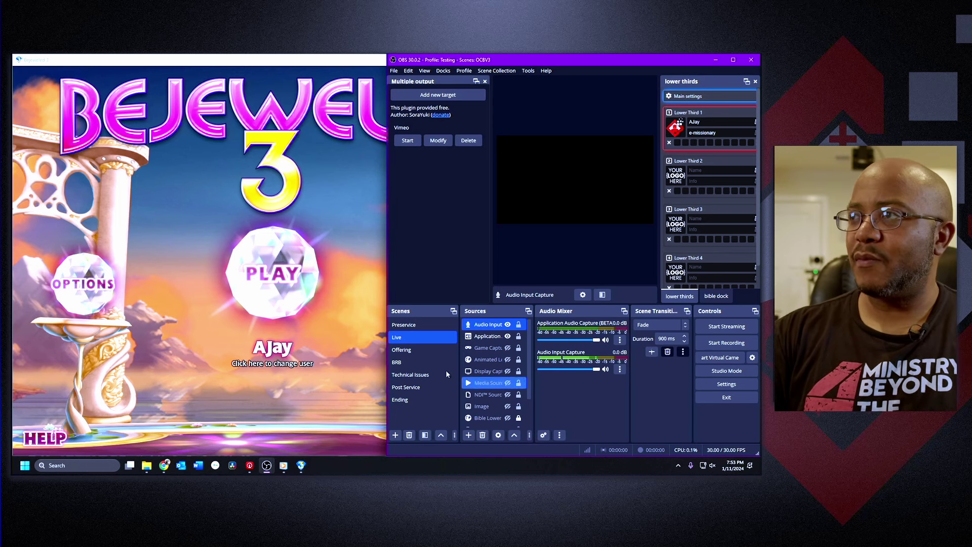
Step: Turn down the Application Audio Capture fader for the game in the Audio Mixer
left_click(261, 63)
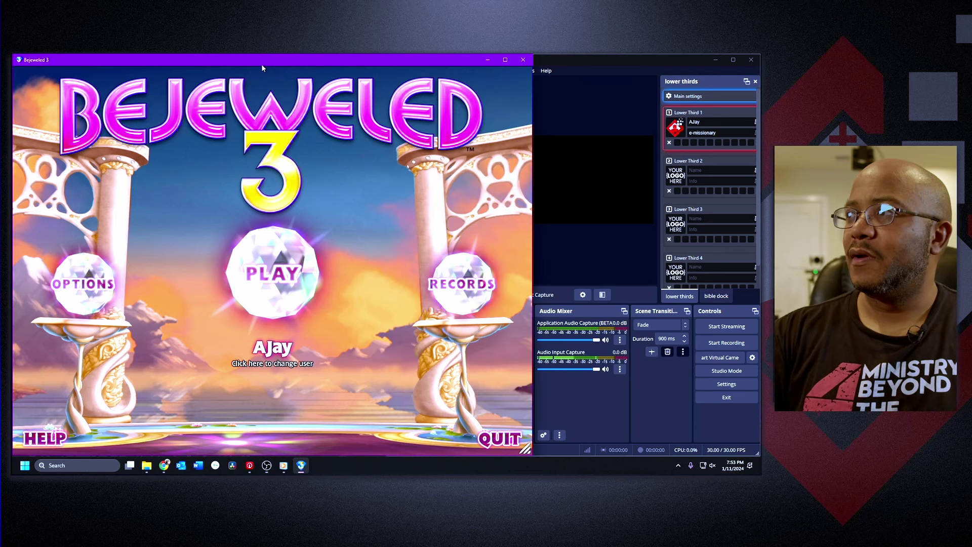
left_click(595, 341)
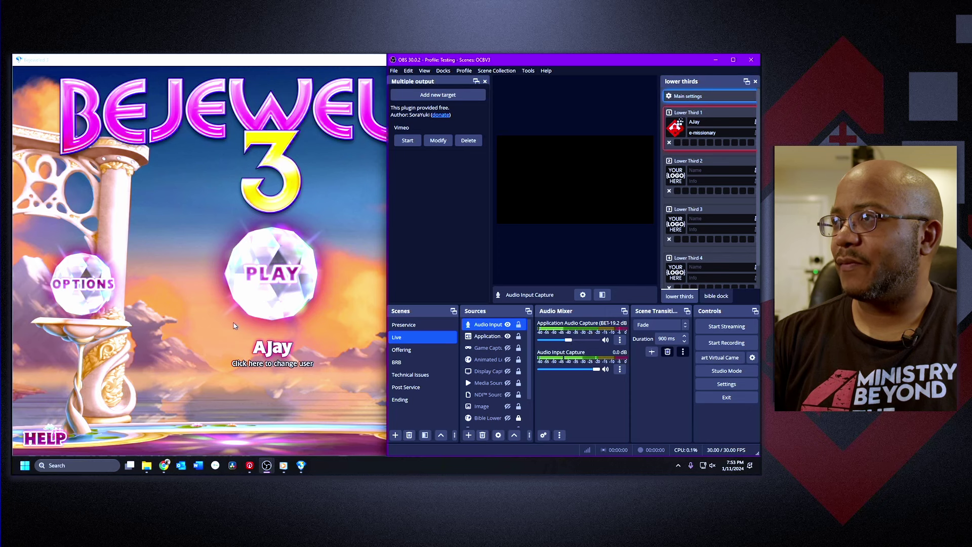
left_click(326, 420)
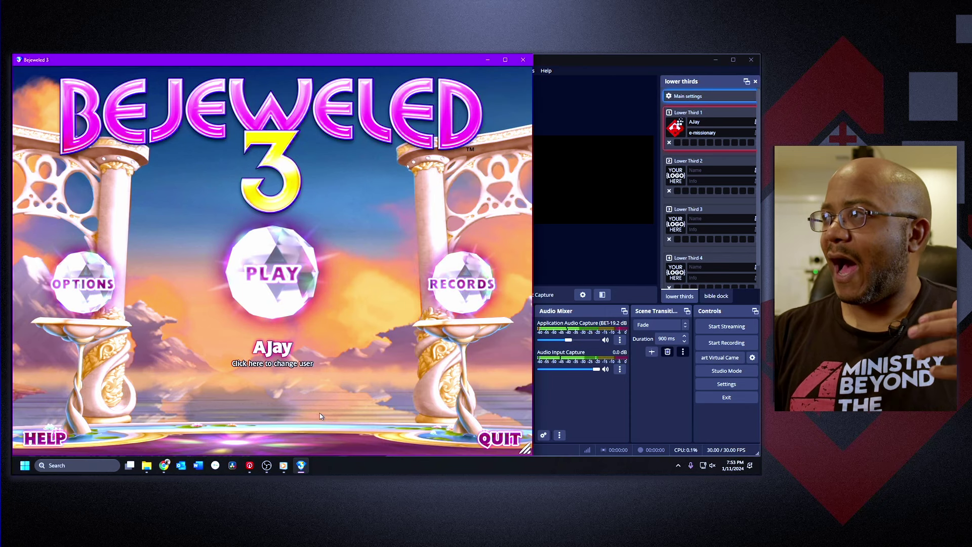
left_click(564, 340)
left_click_drag(555, 344, 551, 340)
left_click(320, 410)
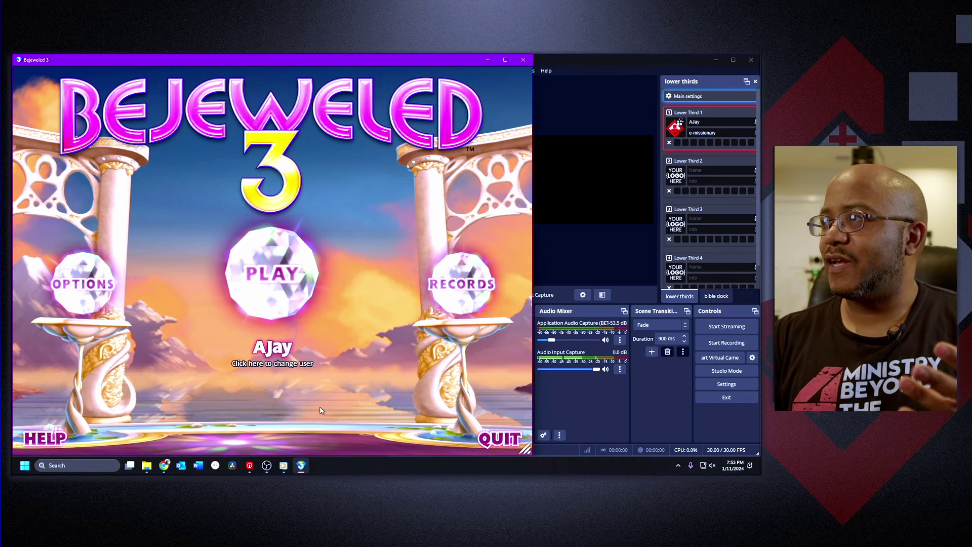
left_click(555, 340)
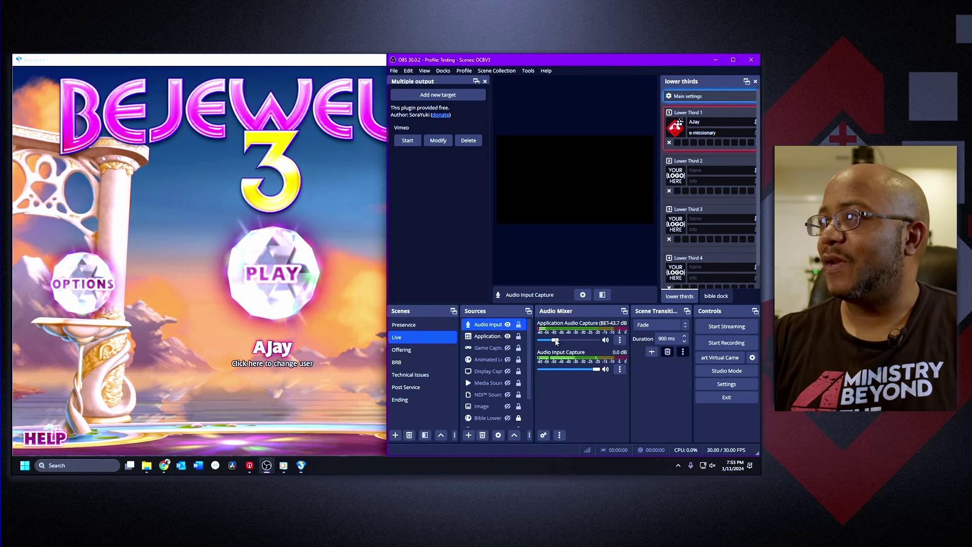
Step: Press PLAY in Bejeweled 3 to reach the game-mode menu, then return to OBS
left_click(294, 429)
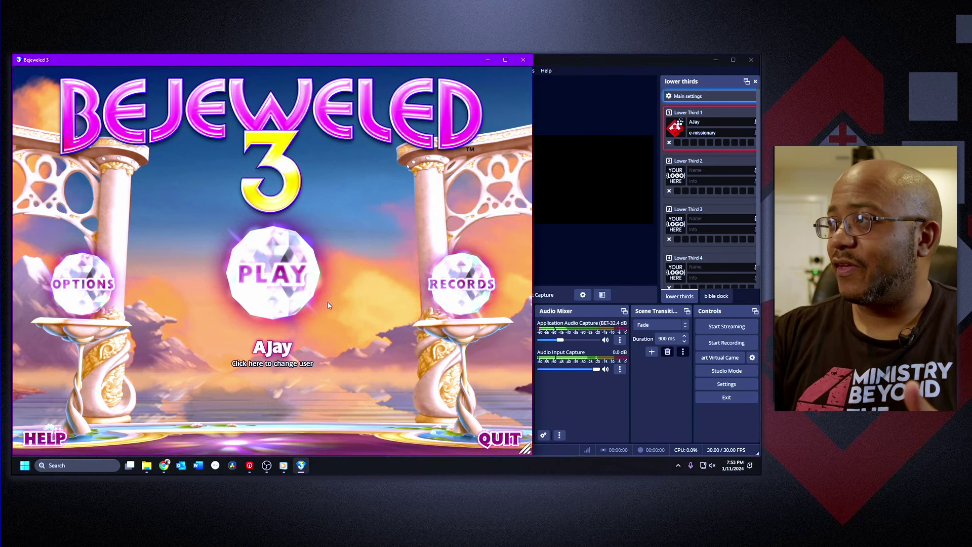
left_click(269, 289)
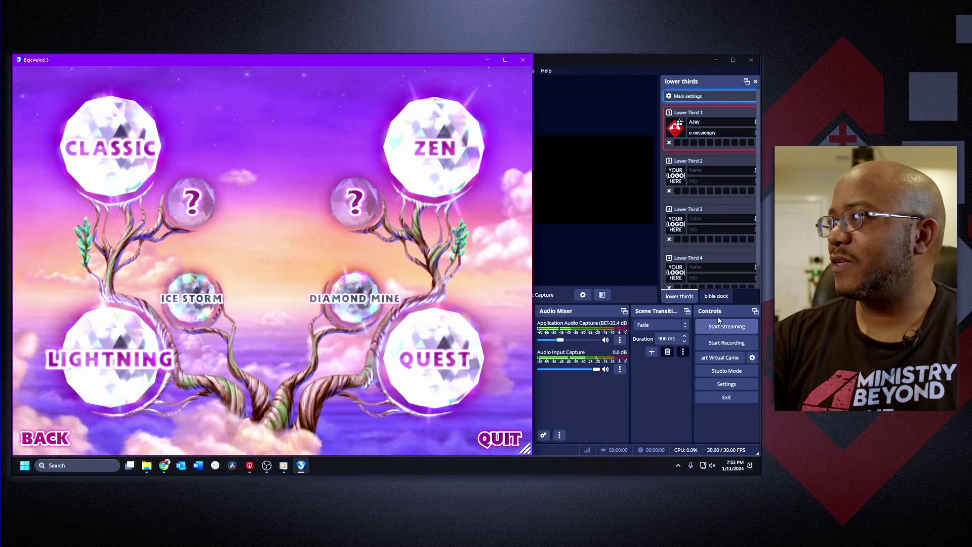
left_click(634, 406)
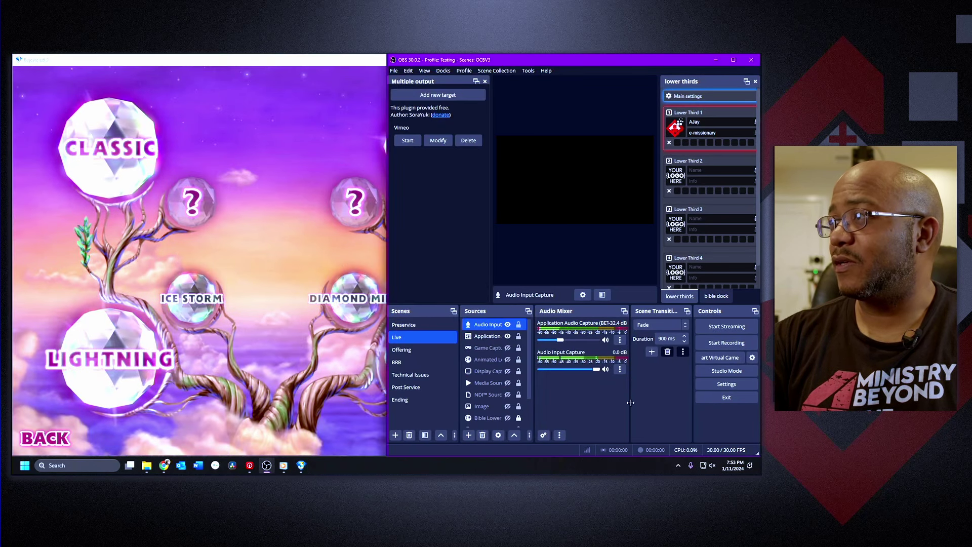
Step: Open a source projector for the Game Capture source showing Bejeweled 3
left_click(495, 348)
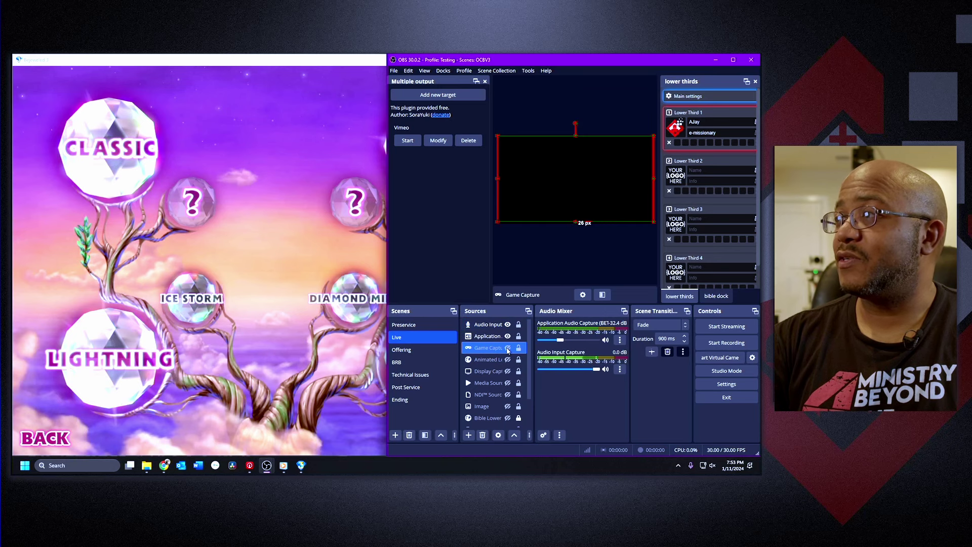
right_click(492, 349)
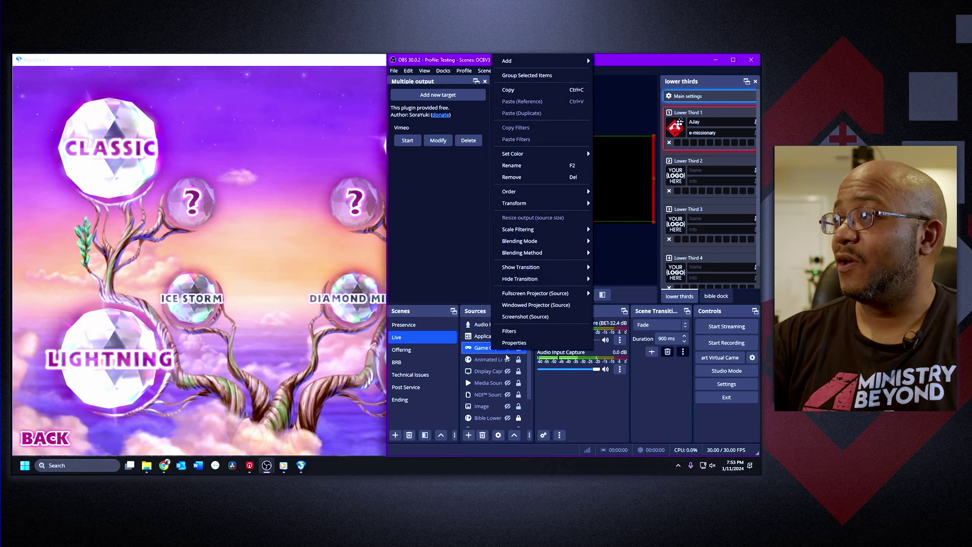
left_click(517, 349)
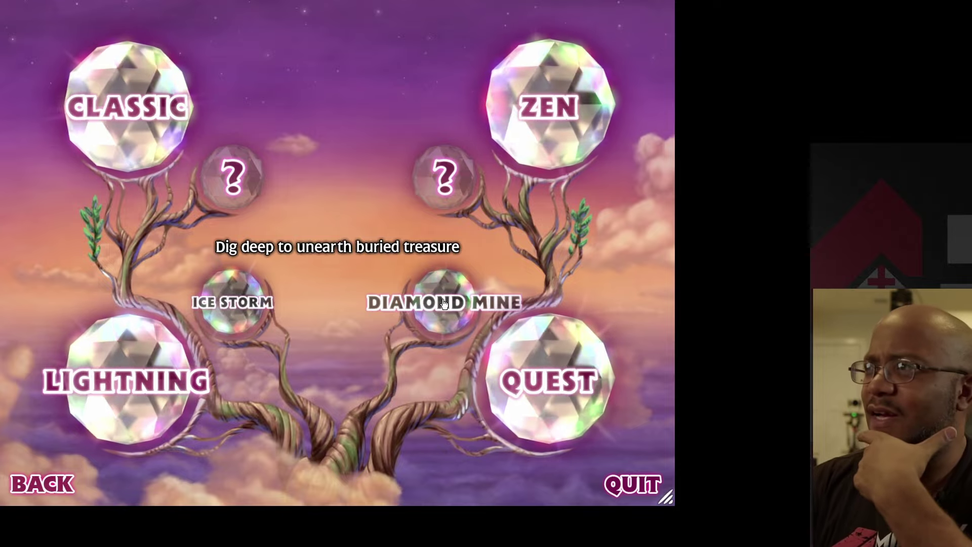
Step: Start a new Diamond Mine game and make opening green, red and white gem matches
left_click(446, 302)
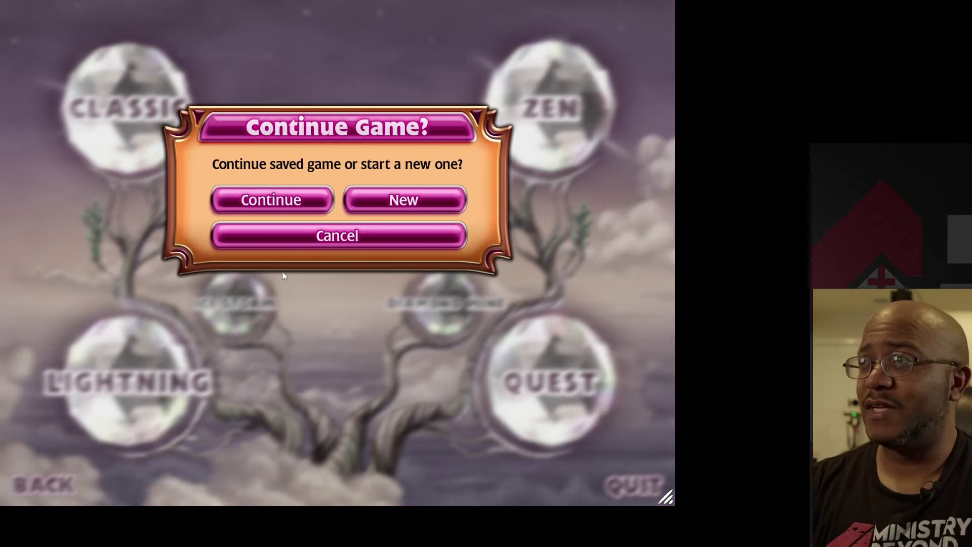
left_click(387, 201)
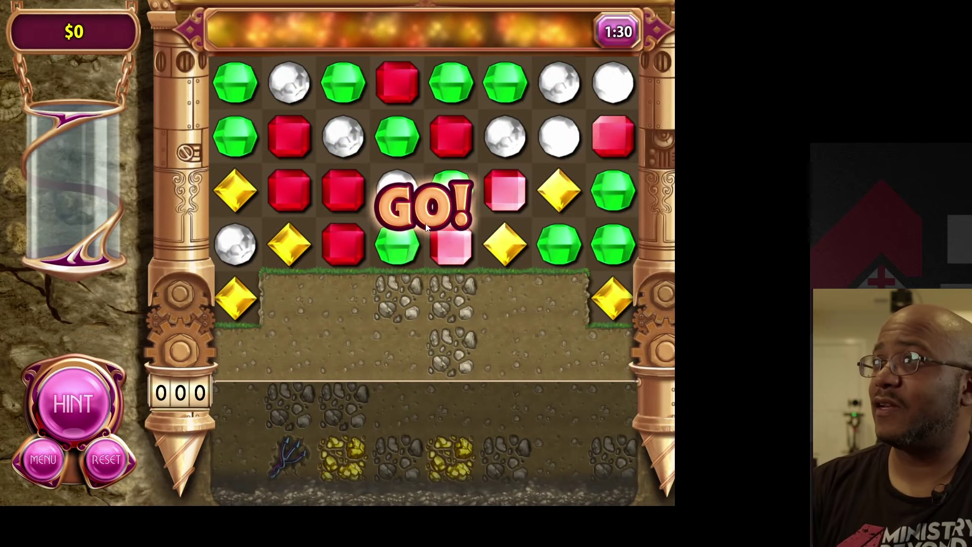
left_click_drag(448, 190, 387, 182)
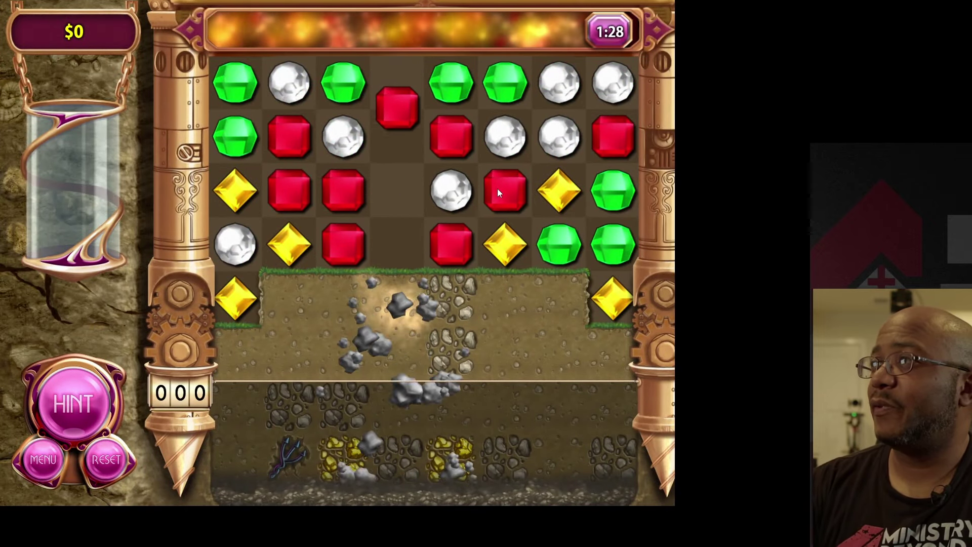
left_click_drag(497, 188, 445, 193)
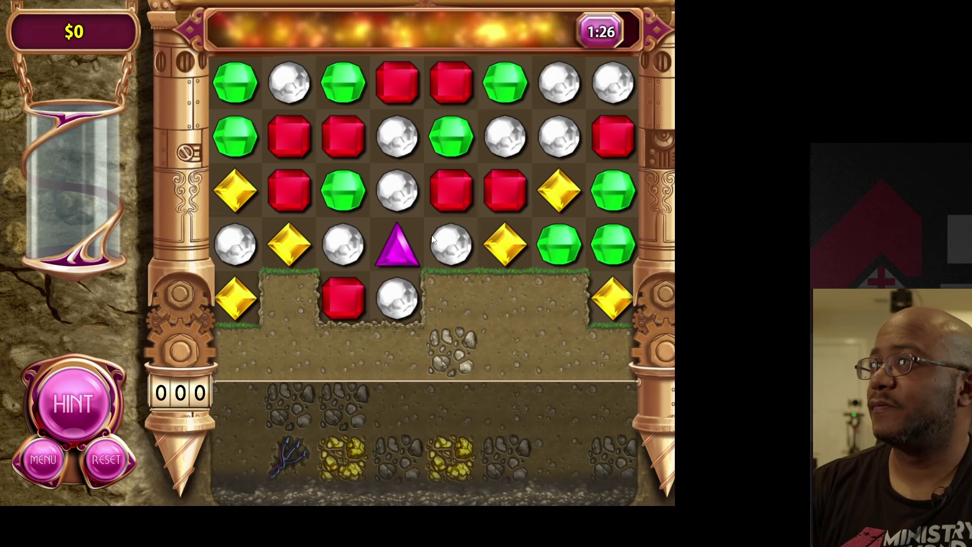
left_click_drag(397, 297, 452, 195)
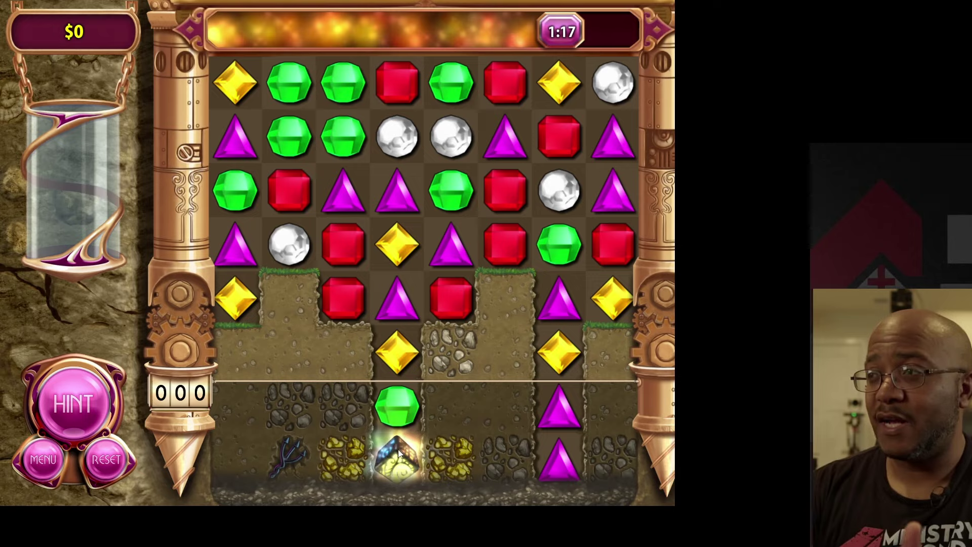
Step: Keep matching gems, including a hypercube and purple, red and yellow matches, reaching $7,000
left_click_drag(400, 457, 405, 399)
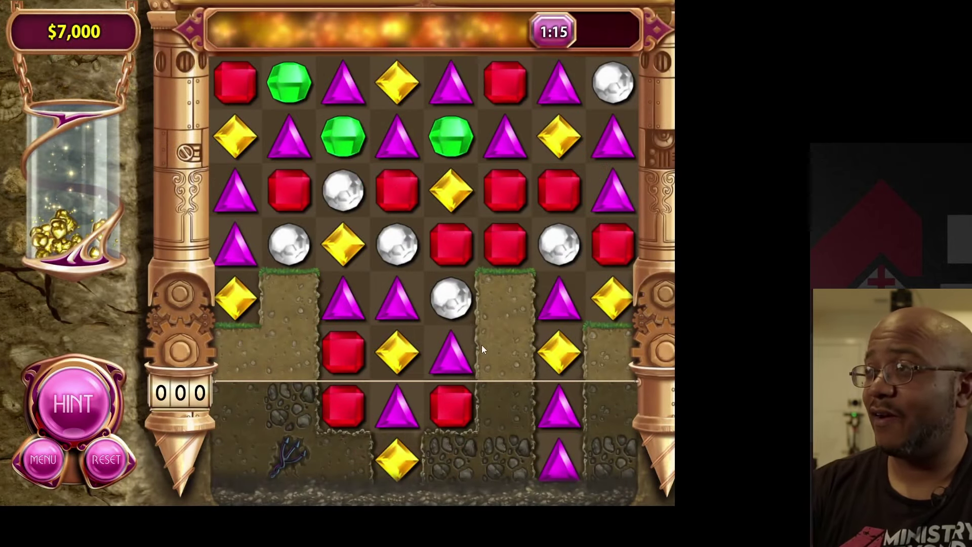
left_click_drag(454, 348, 409, 246)
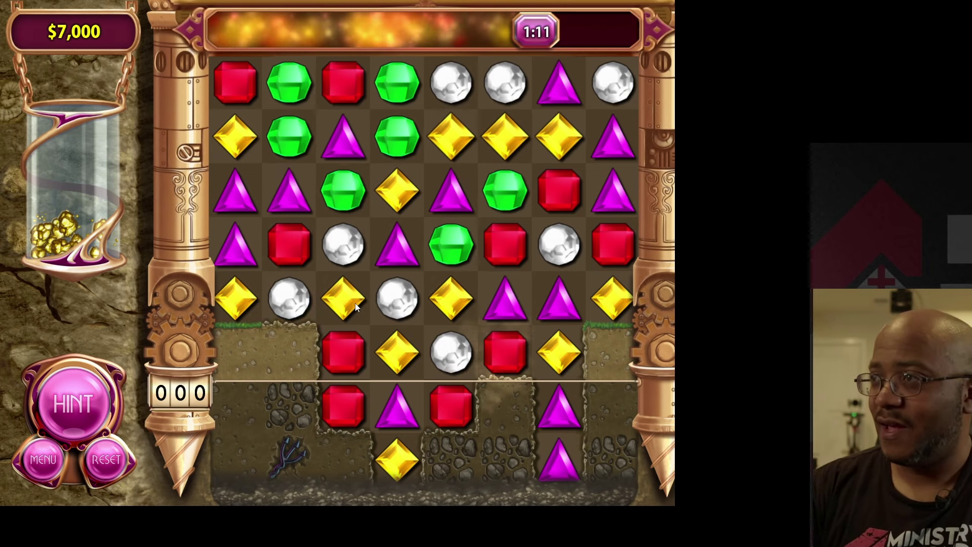
left_click_drag(360, 302, 360, 268)
left_click_drag(398, 358, 407, 256)
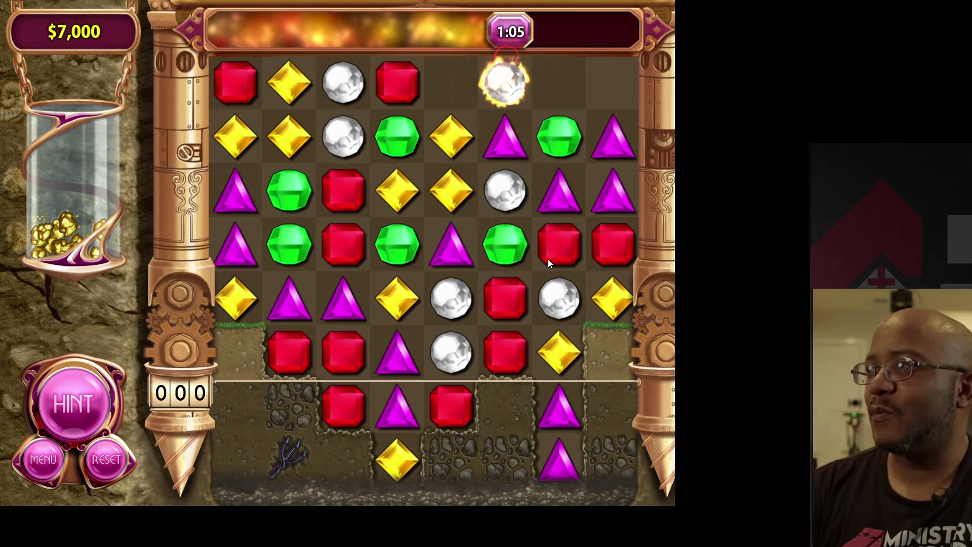
left_click_drag(547, 260, 454, 257)
left_click_drag(236, 299, 242, 254)
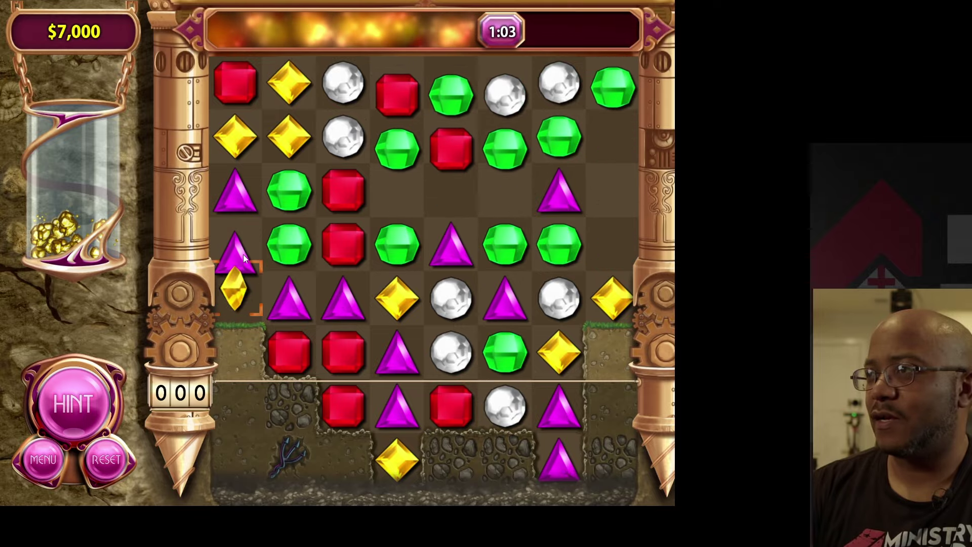